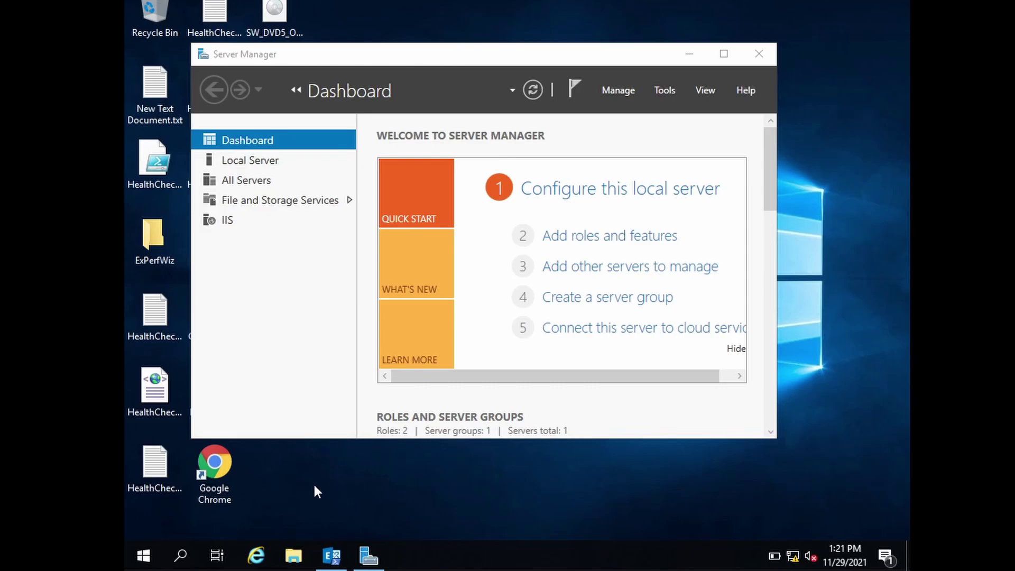
# Run 'outlook /resetnavpane' from the Windows Run dialog to reset the navigation pane
pyautogui.press('super+r')
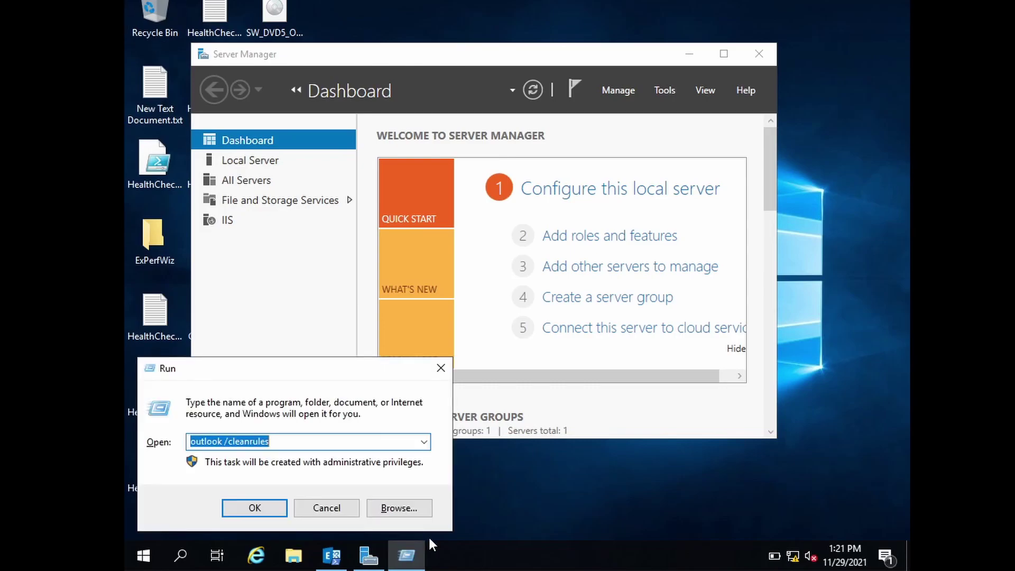
pyautogui.write('outloo')
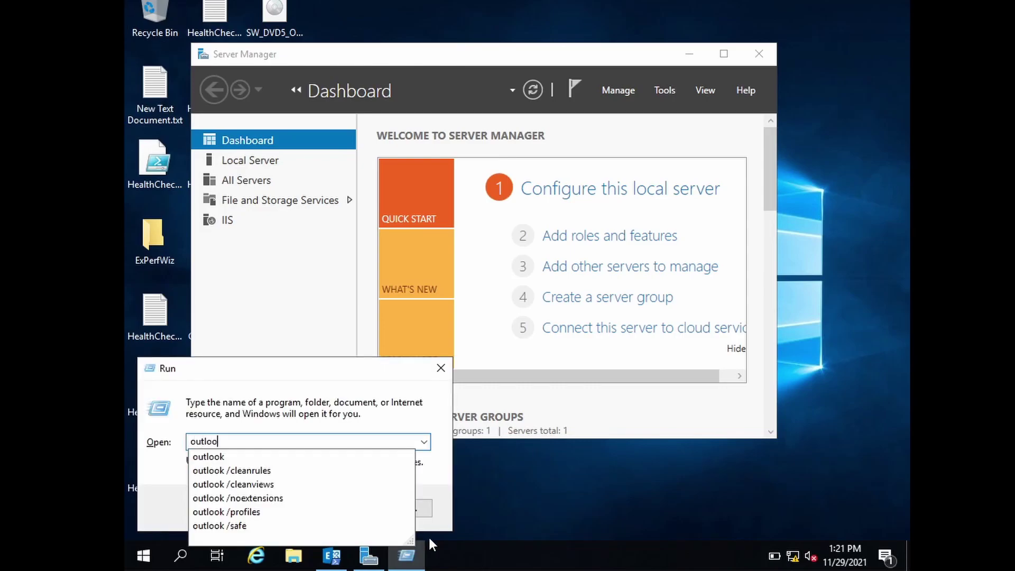
pyautogui.write('k /res')
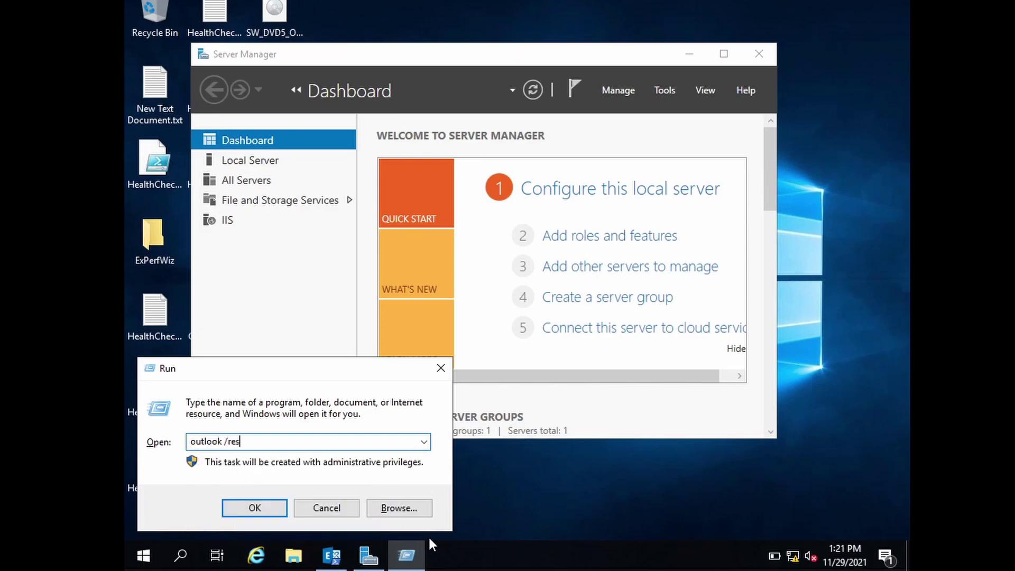
pyautogui.write('etnavpane')
pyautogui.press('Return')
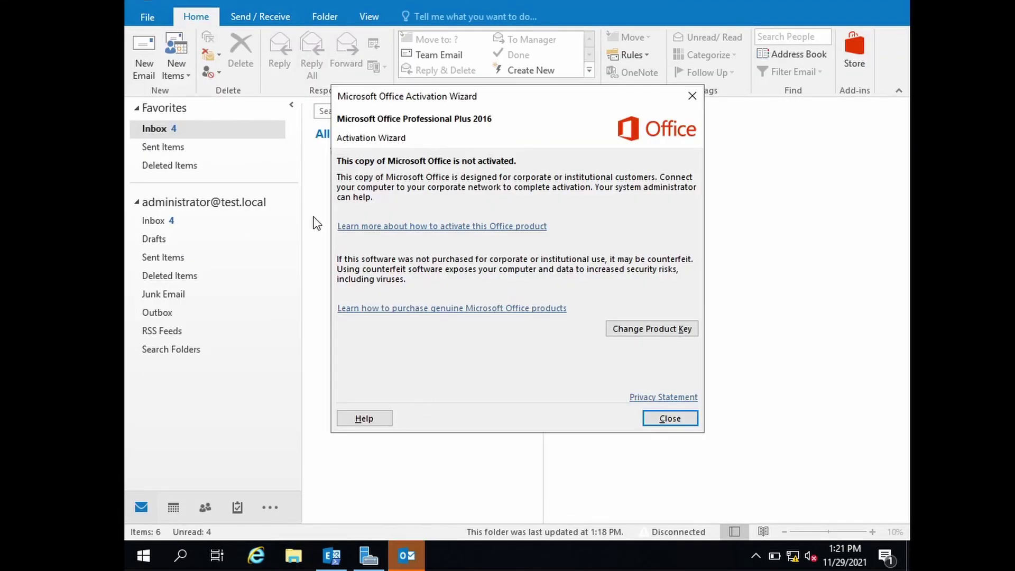
# Dismiss the Office activation notice and bring the Run prompt back up
pyautogui.click(660, 420)
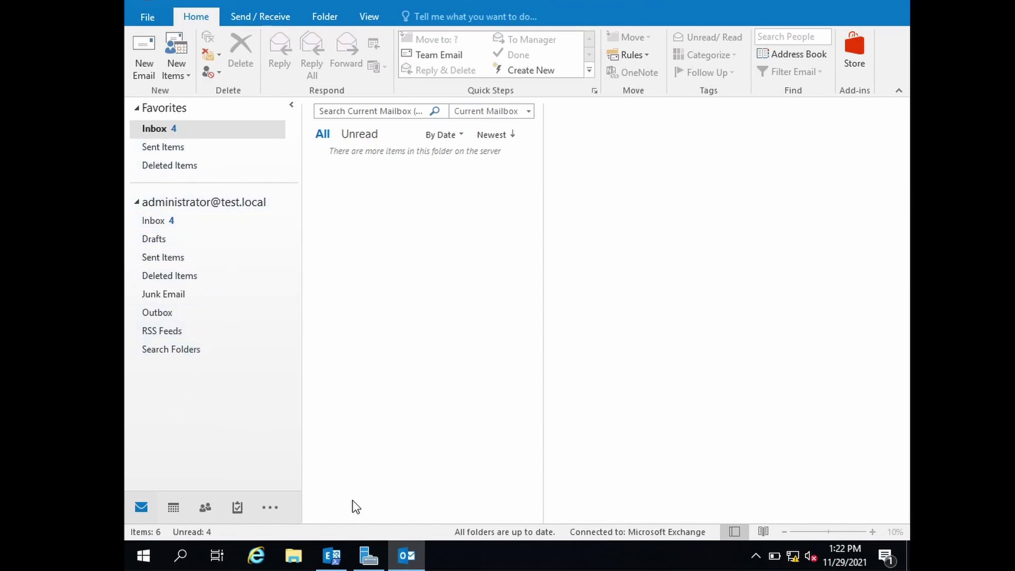
pyautogui.press('super+r')
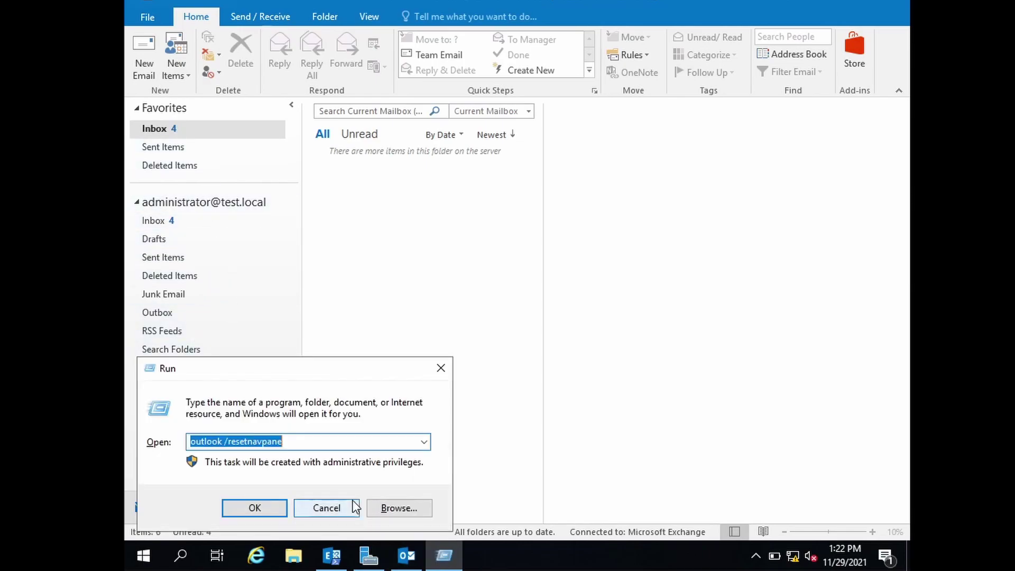
# Close Outlook and relaunch it with the command 'outlook /safe'
pyautogui.click(289, 443)
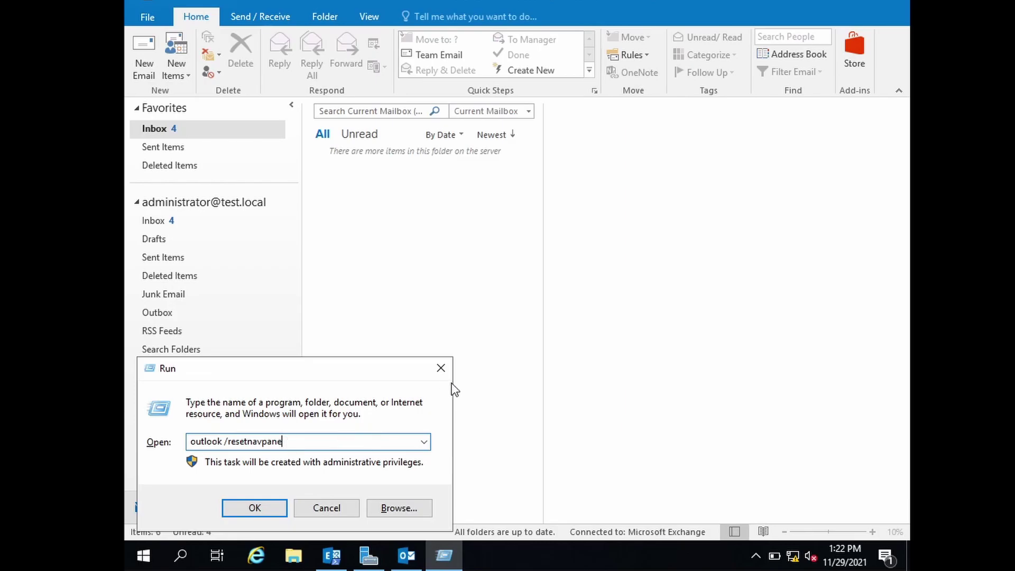
pyautogui.click(899, 5)
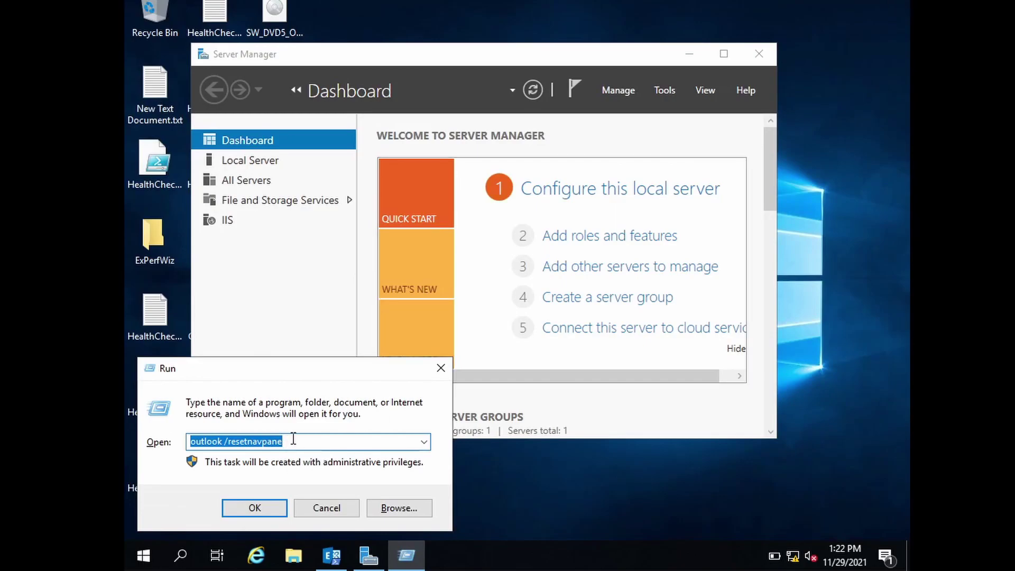
pyautogui.click(293, 441)
pyautogui.press('BackSpace')
pyautogui.press('BackSpace')
pyautogui.press('BackSpace')
pyautogui.press('BackSpace')
pyautogui.press('BackSpace')
pyautogui.press('BackSpace')
pyautogui.press('BackSpace')
pyautogui.press('BackSpace')
pyautogui.press('BackSpace')
pyautogui.press('BackSpace')
pyautogui.press('BackSpace')
pyautogui.press('BackSpace')
pyautogui.press('BackSpace')
pyautogui.press('BackSpace')
pyautogui.press('BackSpace')
pyautogui.press('BackSpace')
pyautogui.press('BackSpace')
pyautogui.press('BackSpace')
pyautogui.press('BackSpace')
pyautogui.press('BackSpace')
pyautogui.press('BackSpace')
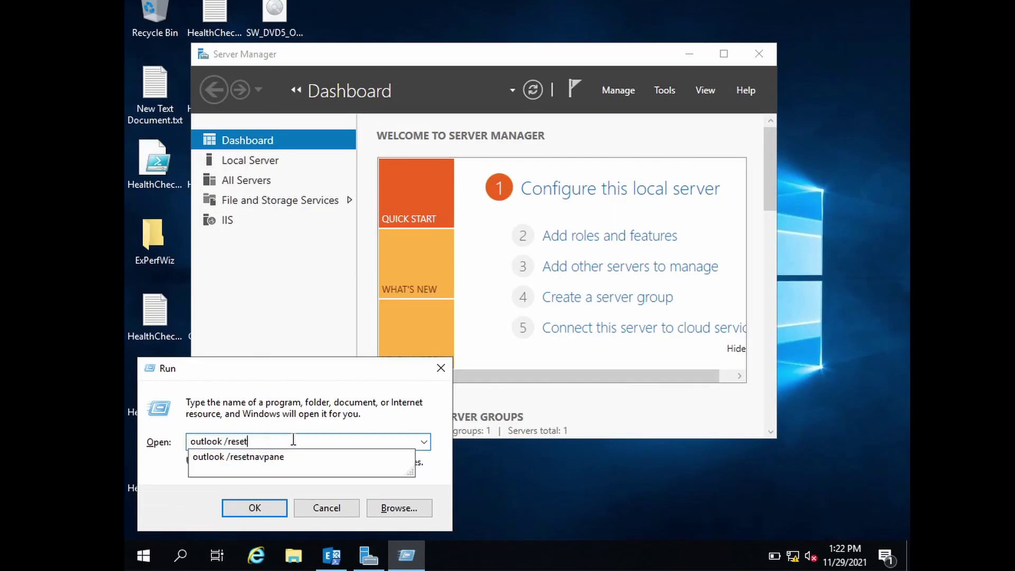
pyautogui.write('outl')
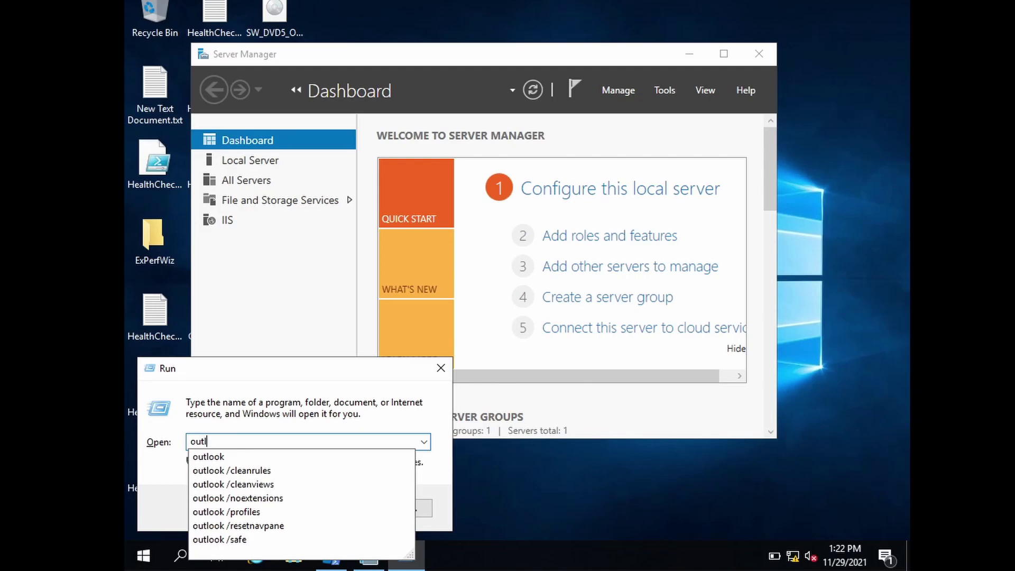
pyautogui.write('ook /safe')
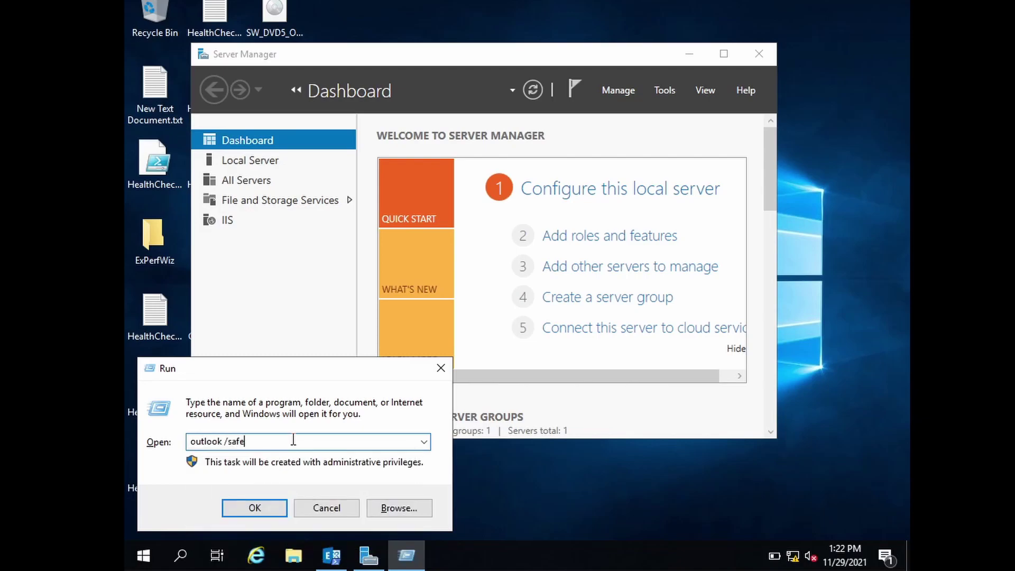
pyautogui.press('Return')
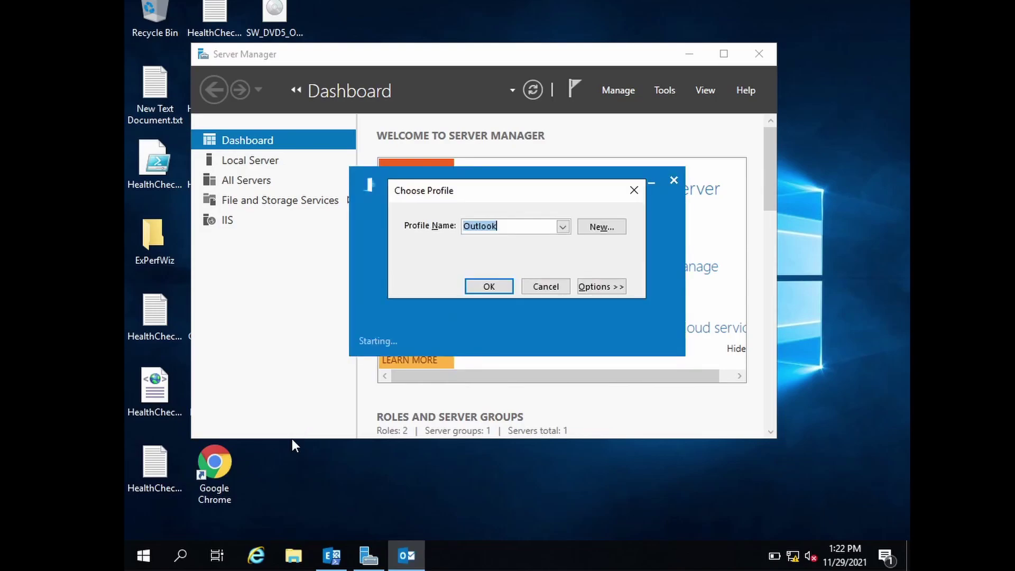
# Open the Outlook profile in safe mode, view the calendar, then close Outlook
pyautogui.click(472, 288)
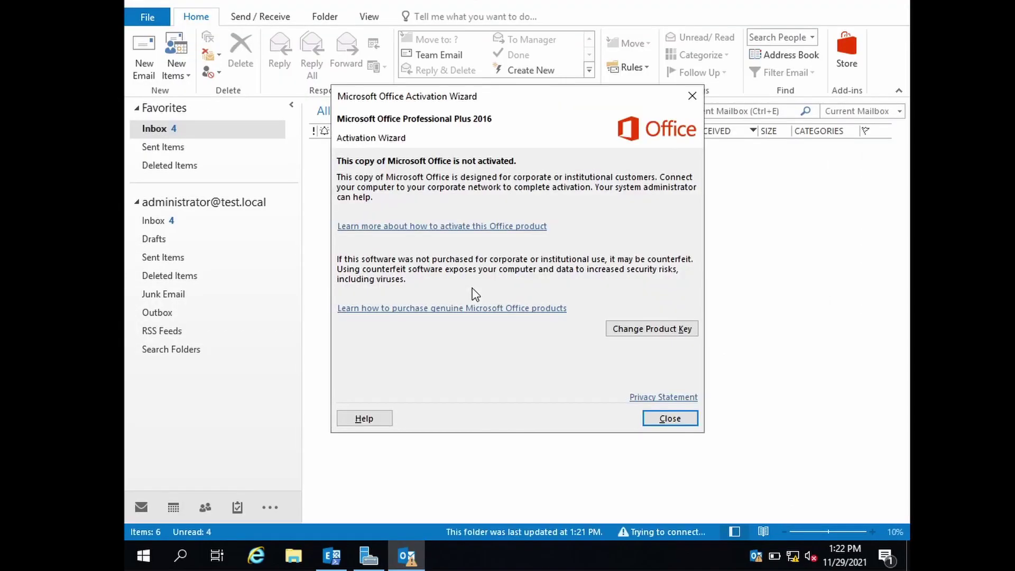
pyautogui.click(682, 424)
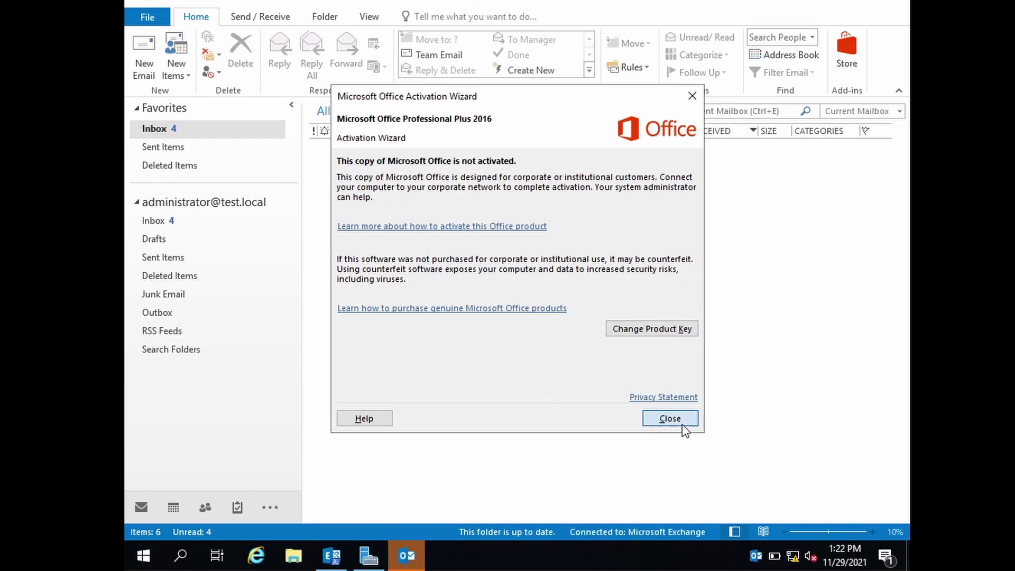
pyautogui.moveTo(176, 511)
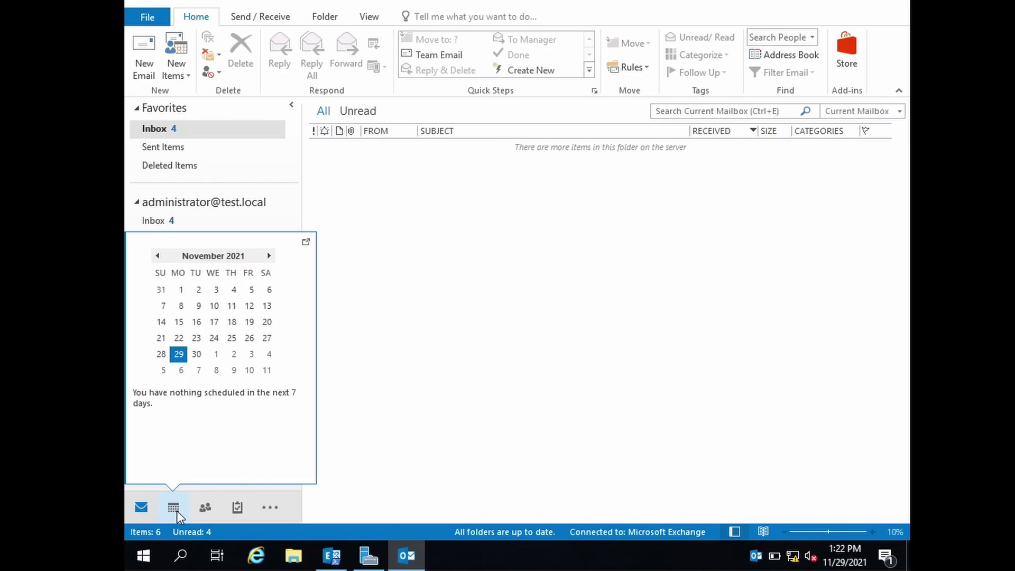
pyautogui.click(173, 507)
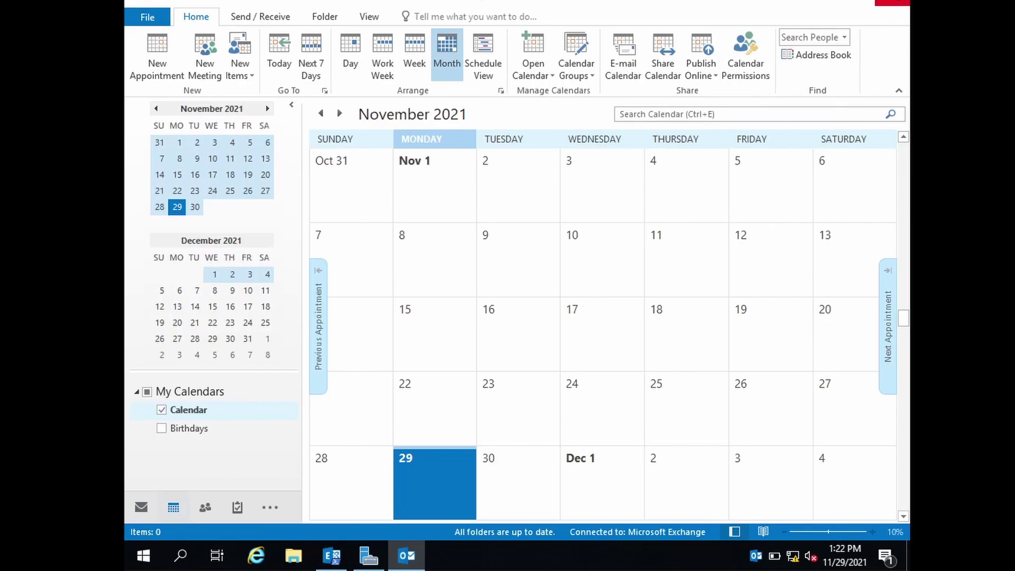
pyautogui.click(892, 3)
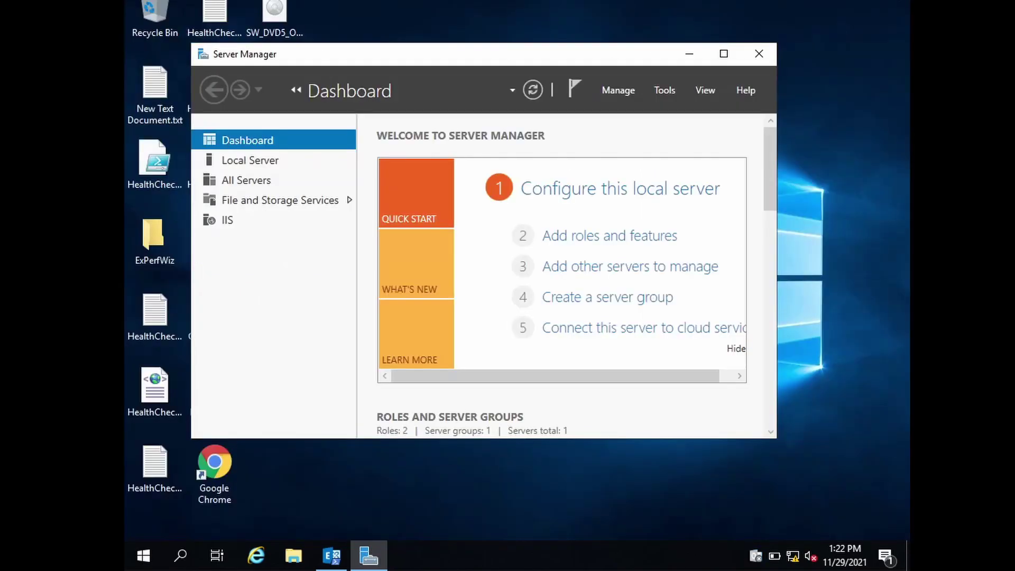
# Start Outlook 2016 from the Start menu, show the calendar and open a new 16 November event
pyautogui.click(143, 567)
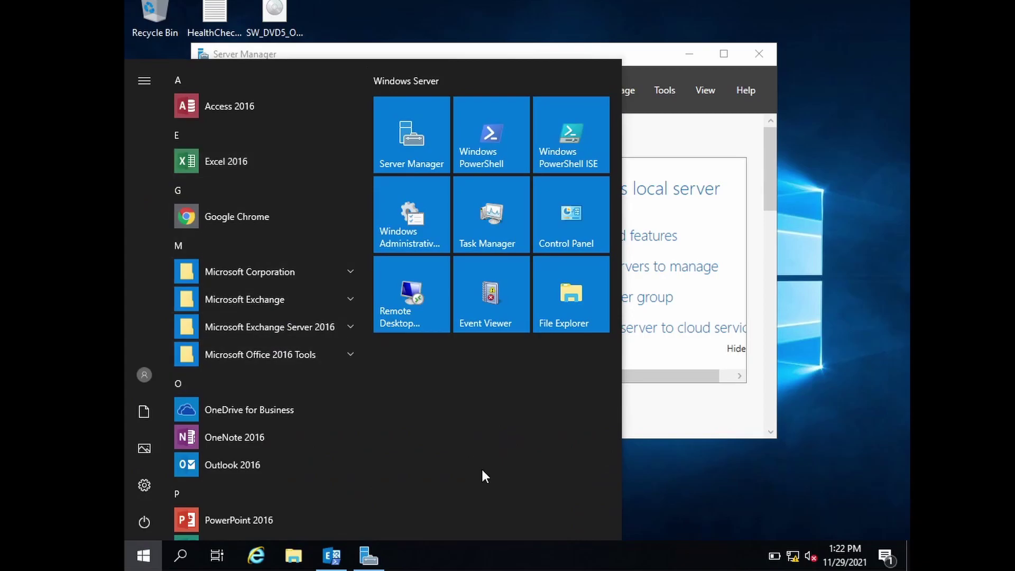
pyautogui.click(230, 465)
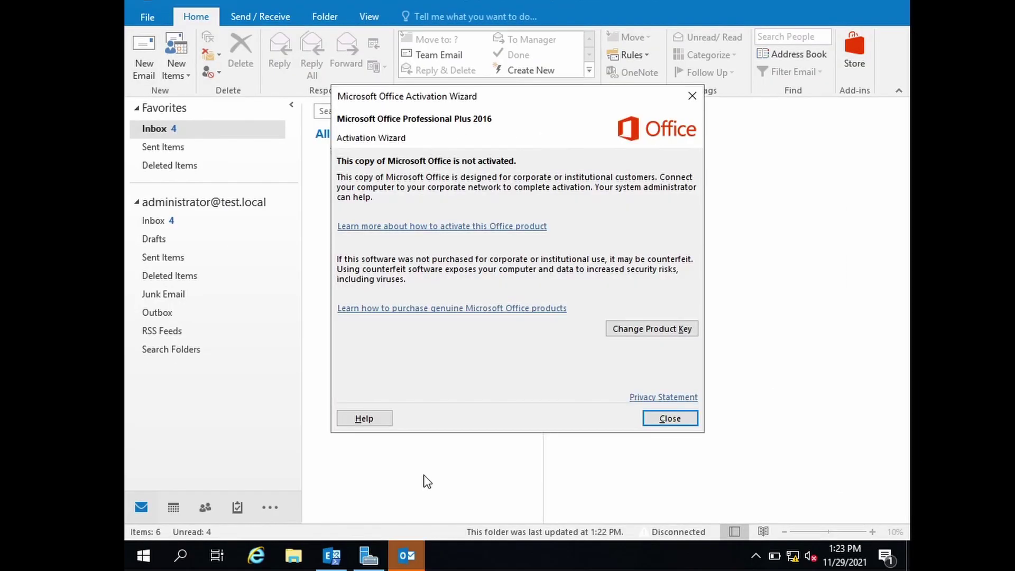
pyautogui.click(654, 424)
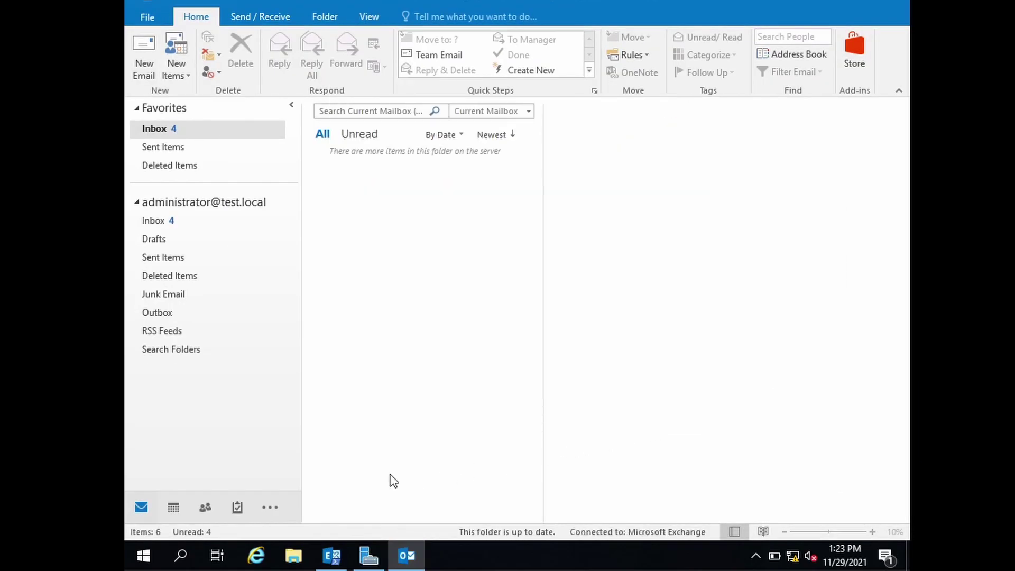
pyautogui.click(173, 509)
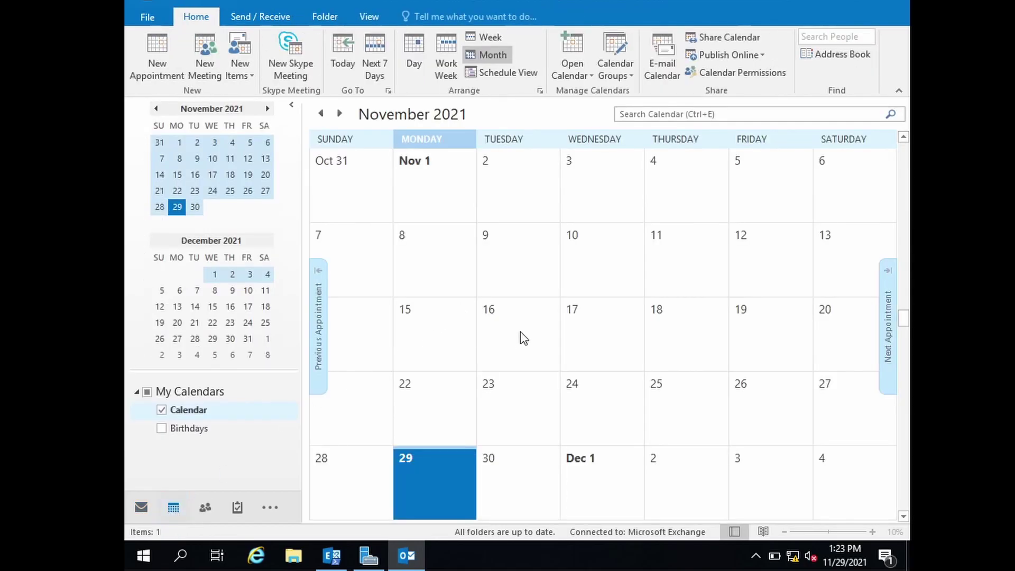
pyautogui.doubleClick(523, 337)
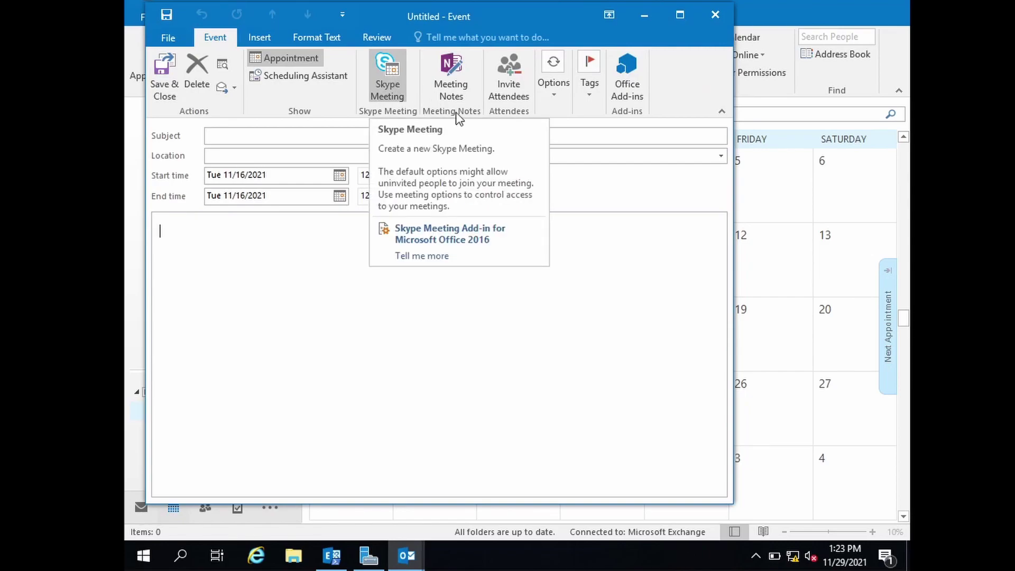
# Close the blank event and relaunch Outlook with /safe on the Outlook profile
pyautogui.click(727, 17)
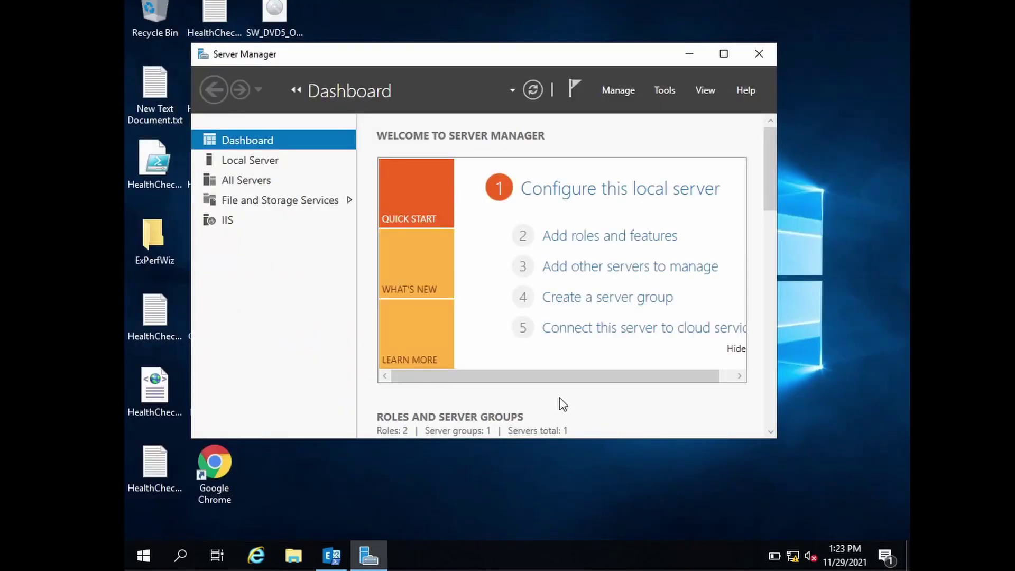
pyautogui.press('super+r')
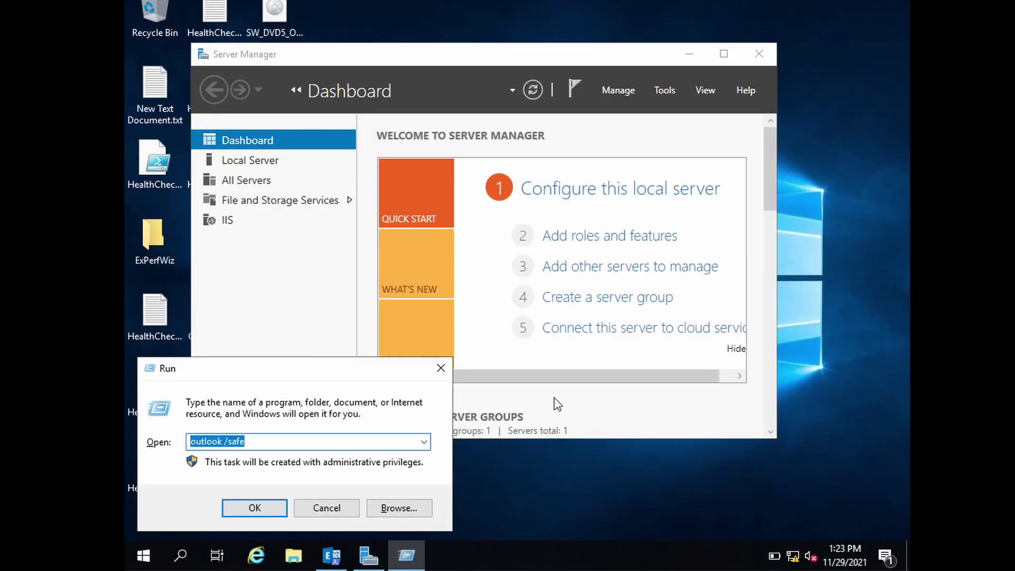
pyautogui.click(374, 443)
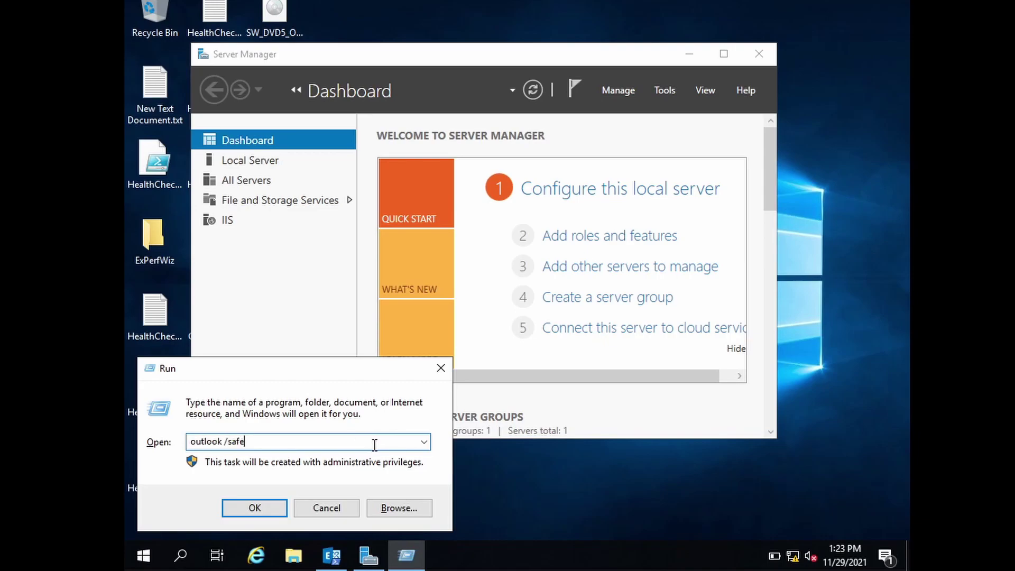
pyautogui.press('Return')
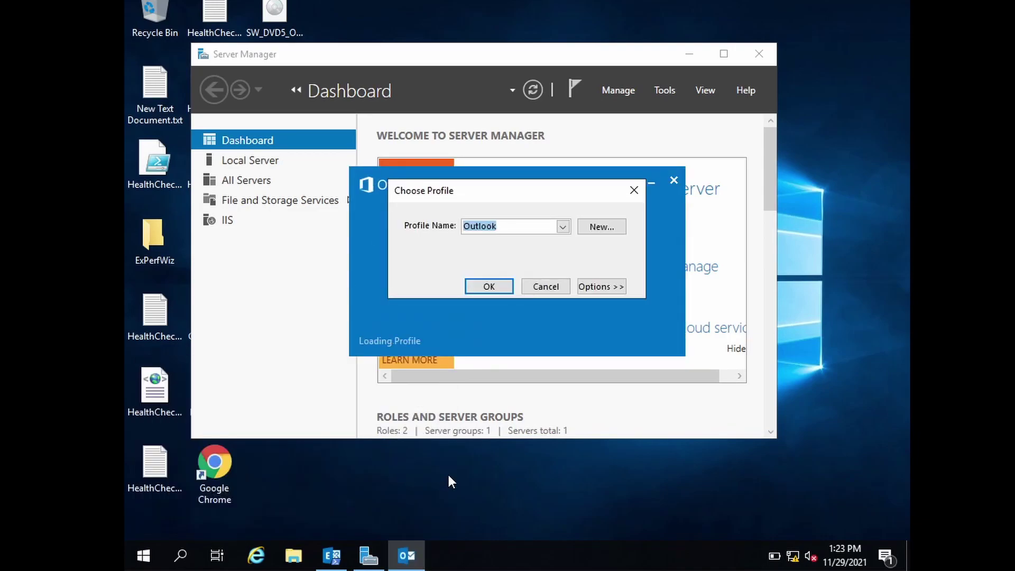
pyautogui.click(489, 288)
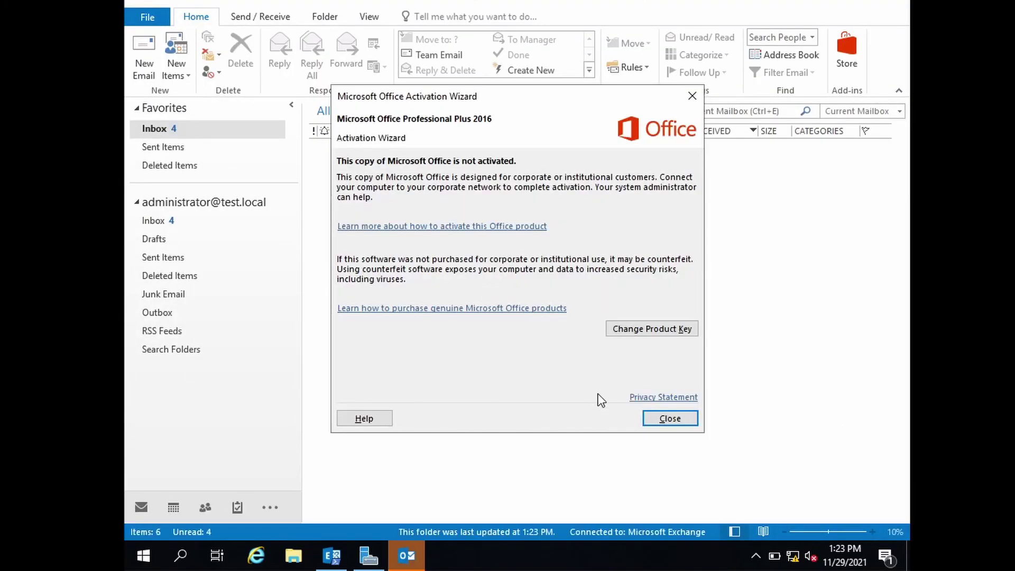
pyautogui.click(650, 418)
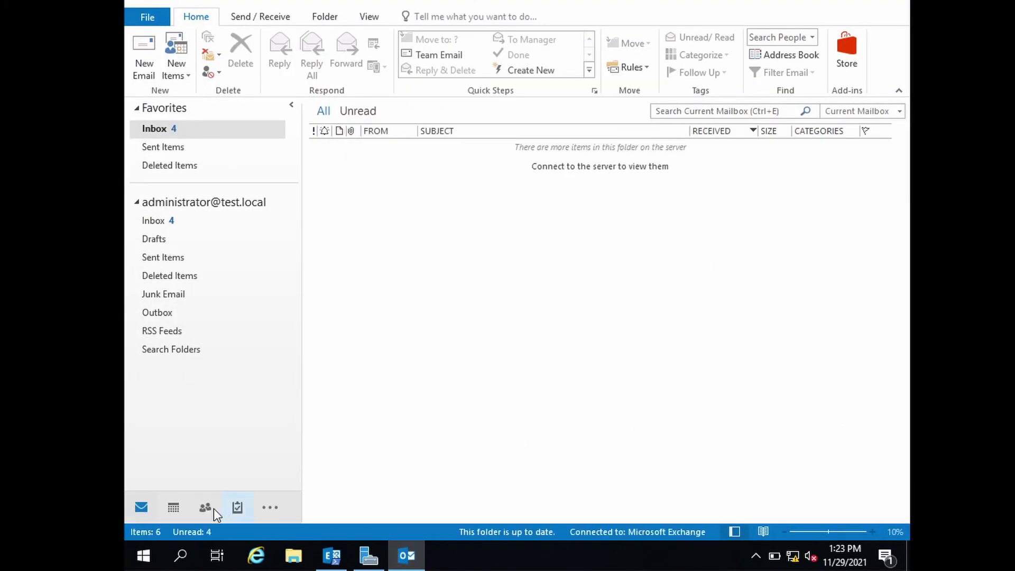
# Open a new 16 November event in the calendar, discard it, and quit Outlook
pyautogui.click(182, 508)
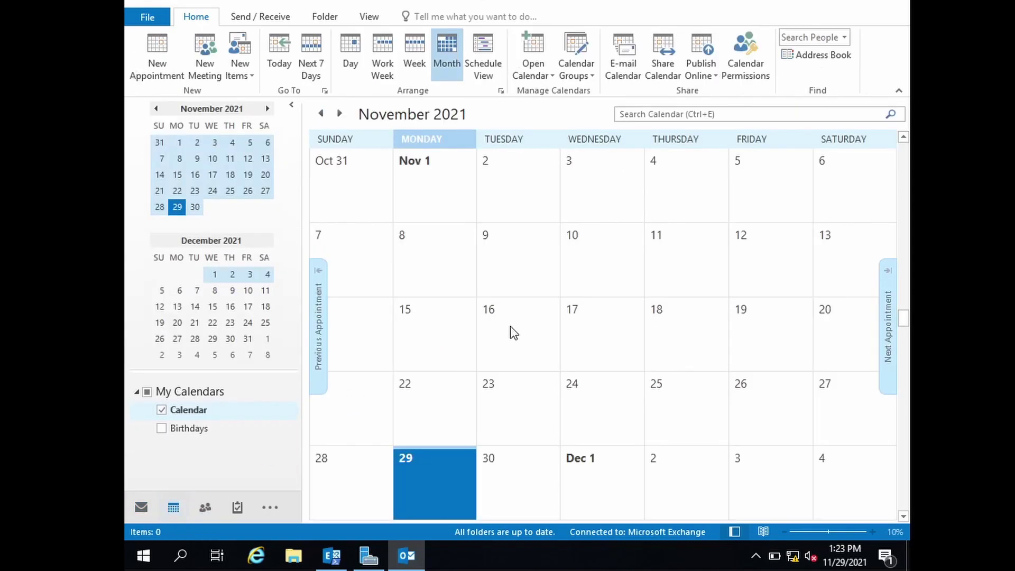
pyautogui.doubleClick(511, 330)
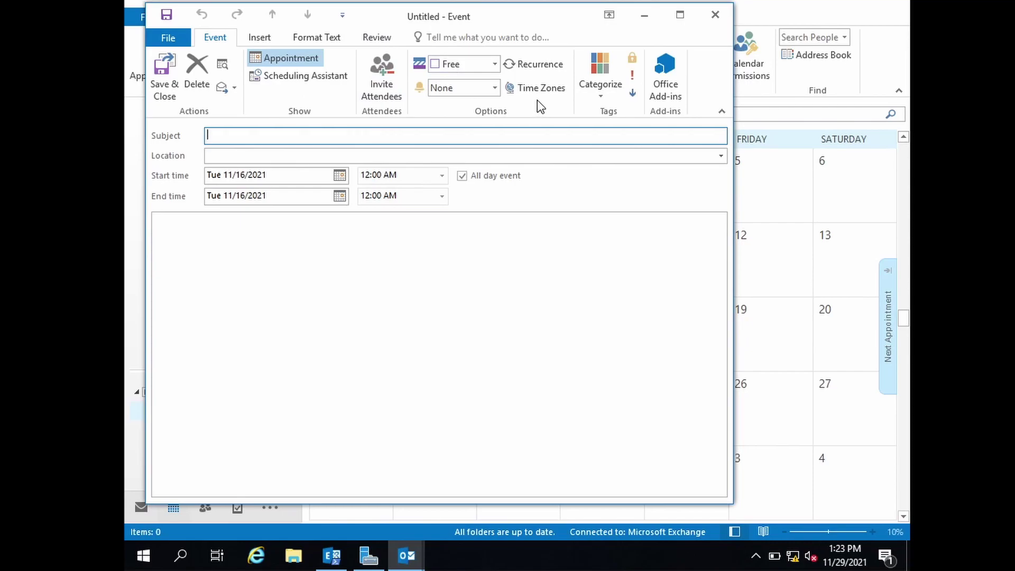
pyautogui.click(711, 14)
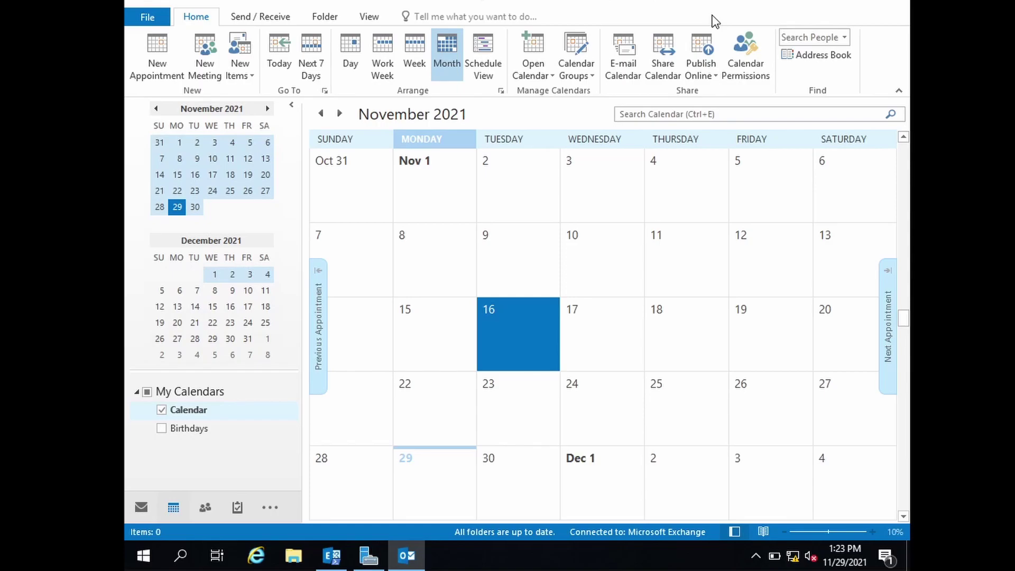
pyautogui.click(889, 4)
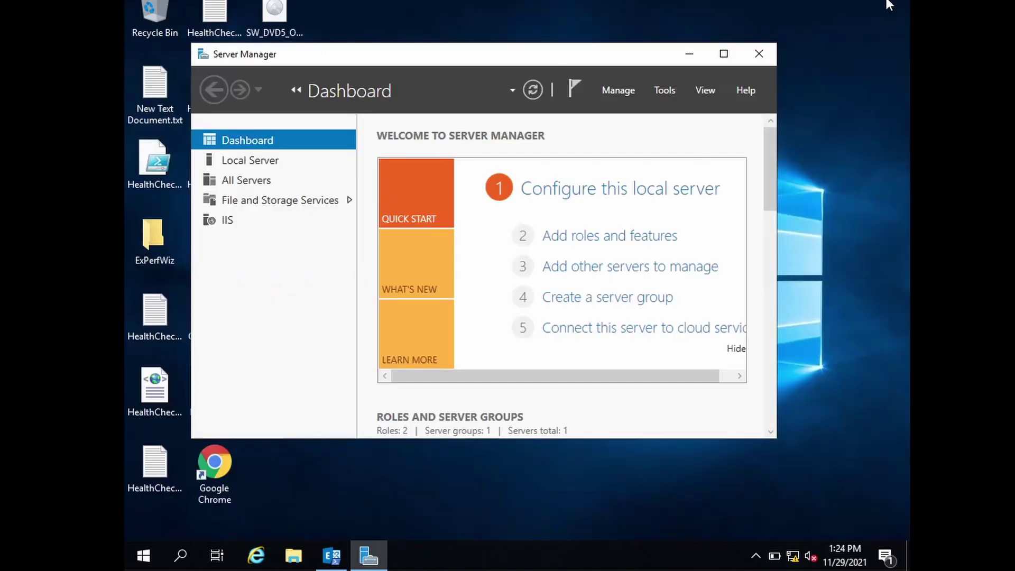
# Edit the Run command to 'outlook /profiles' and launch it
pyautogui.click(437, 567)
pyautogui.press('super+r')
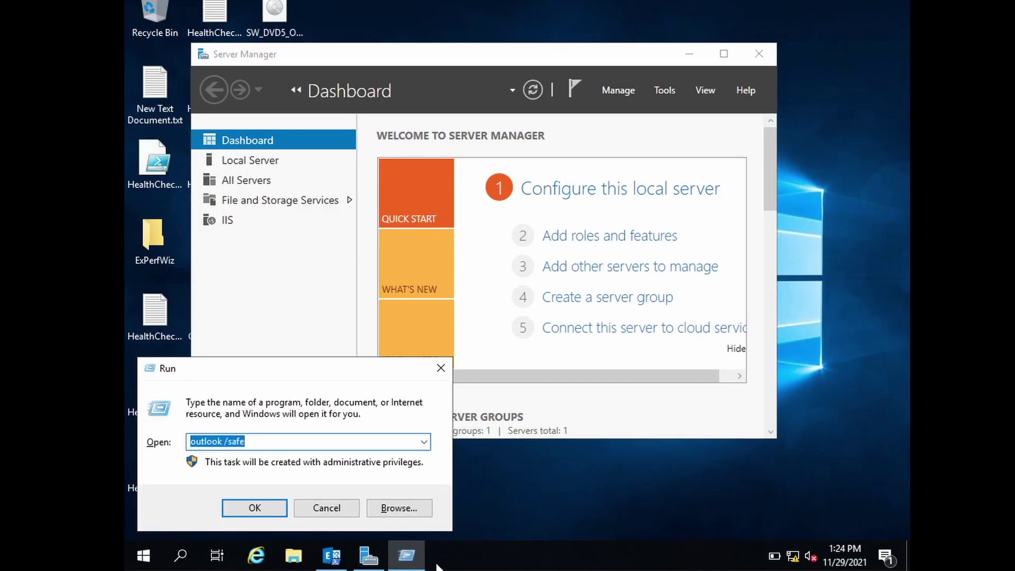
pyautogui.click(277, 441)
pyautogui.press('BackSpace')
pyautogui.press('BackSpace')
pyautogui.press('BackSpace')
pyautogui.press('BackSpace')
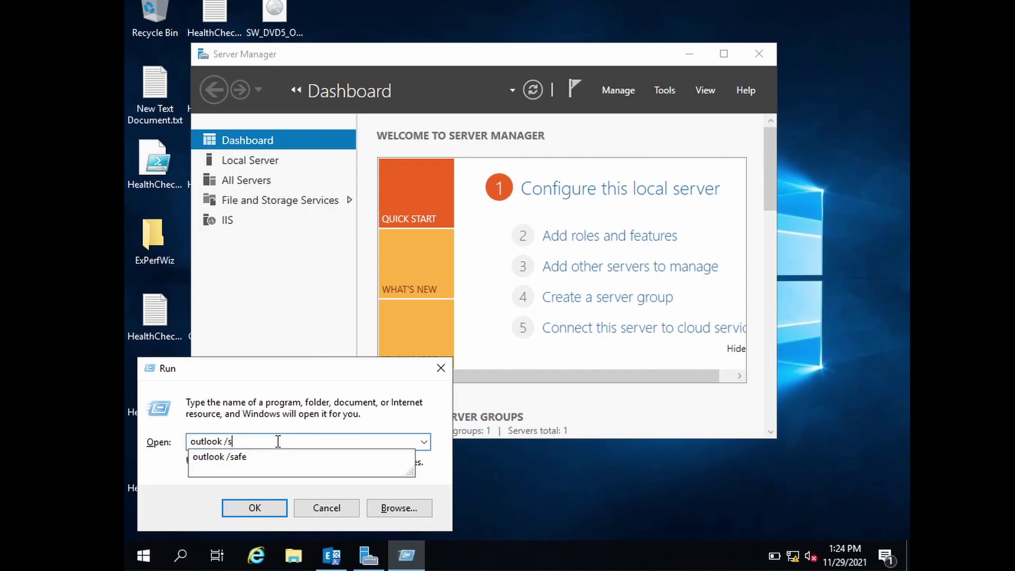
pyautogui.write('profiles')
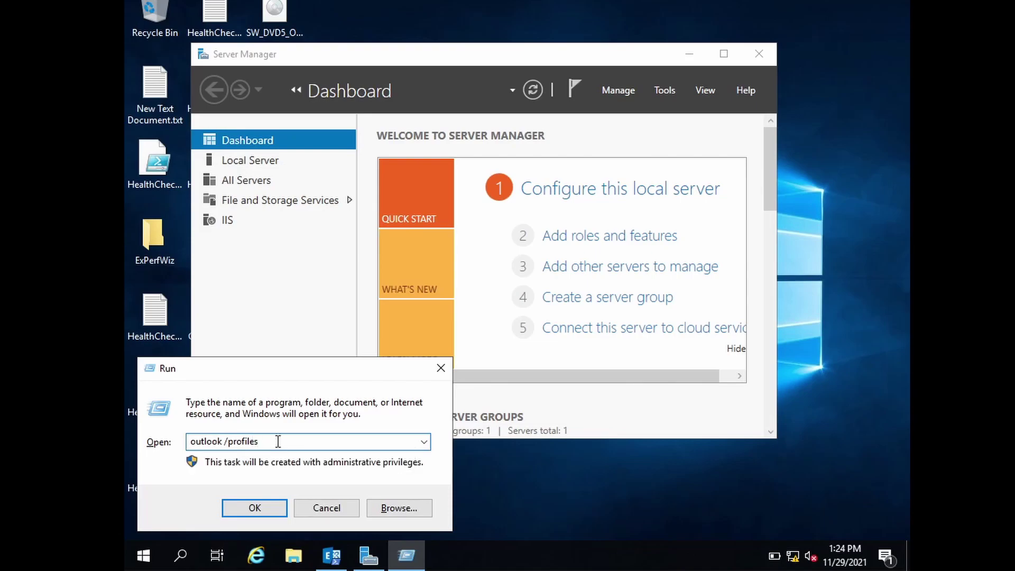
pyautogui.press('Return')
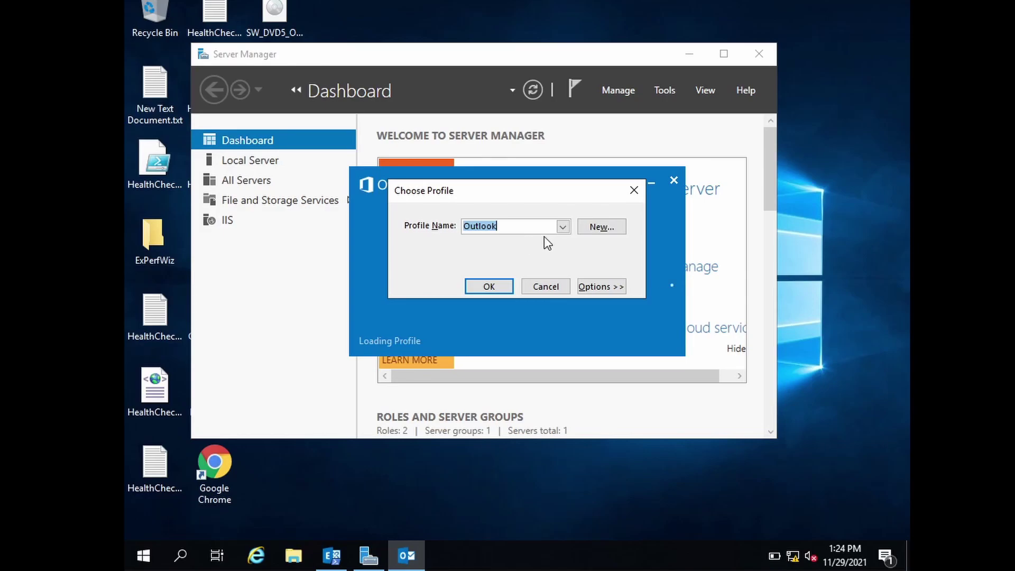
# Pick the 'Outlook' profile in Choose Profile, start it, and dismiss the activation notice
pyautogui.click(562, 226)
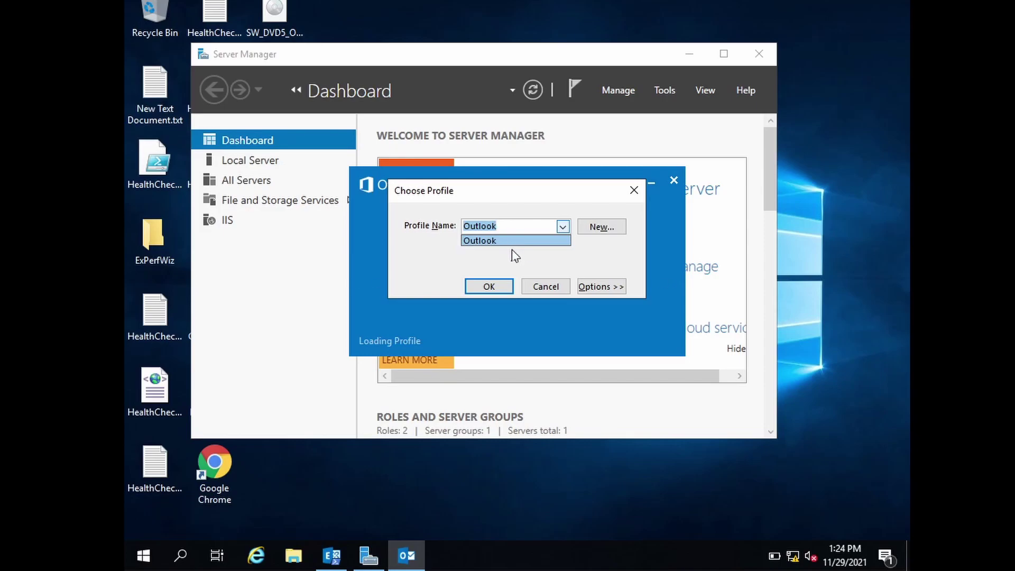
pyautogui.click(490, 286)
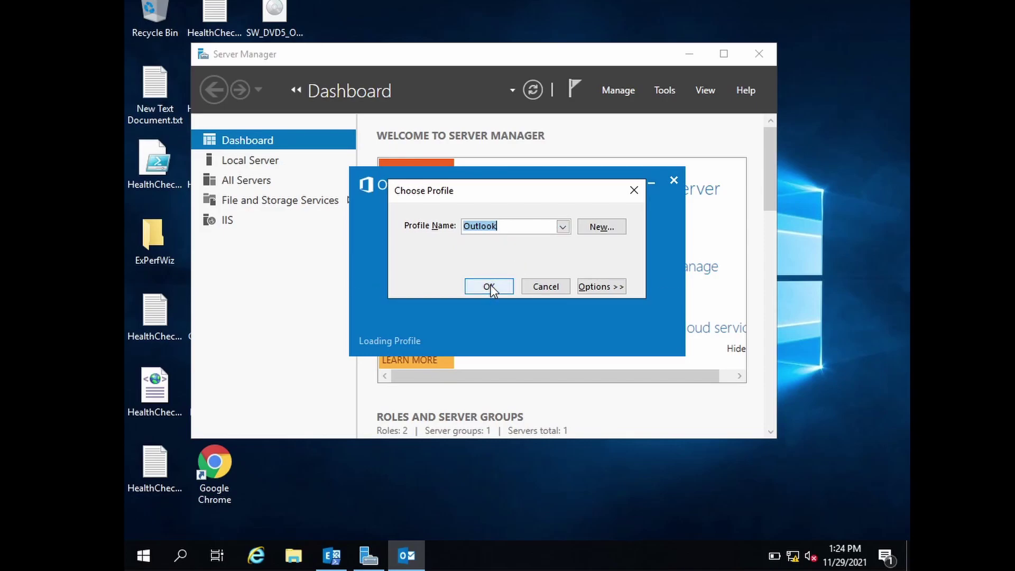
pyautogui.click(490, 286)
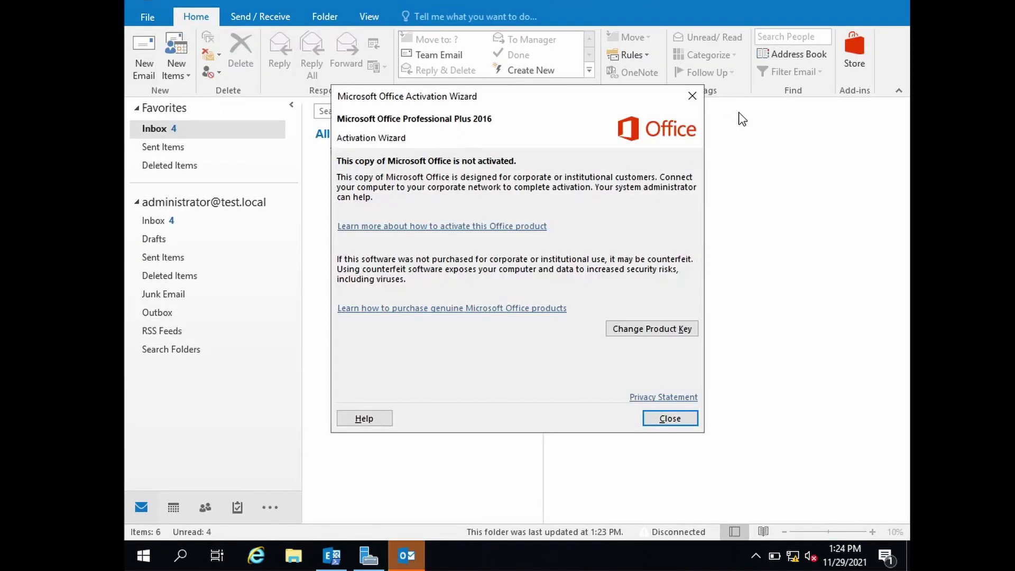
pyautogui.click(687, 422)
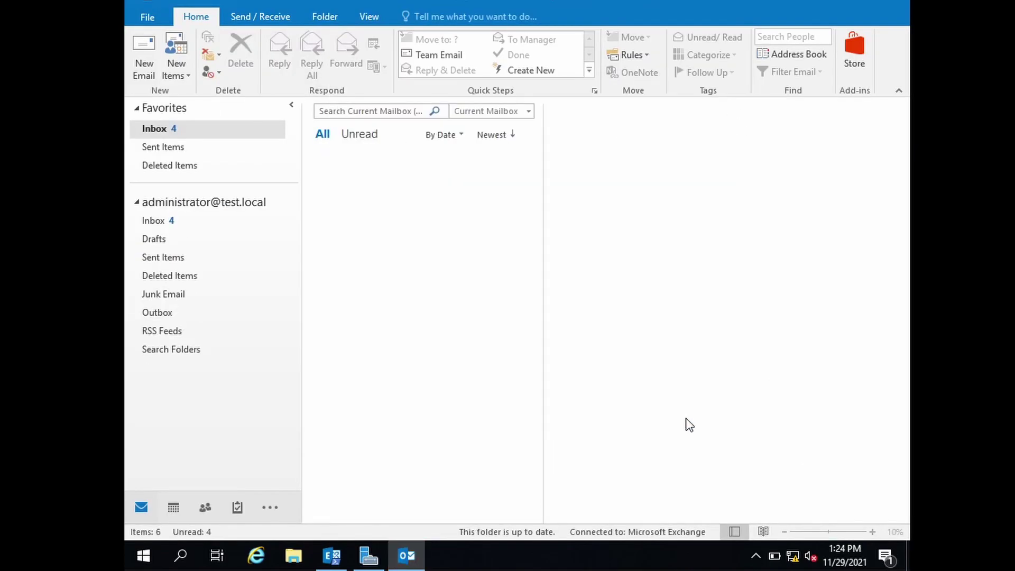
# Quit Outlook, relaunch with 'outlook /cleanviews', and dismiss the activation notice
pyautogui.click(898, 6)
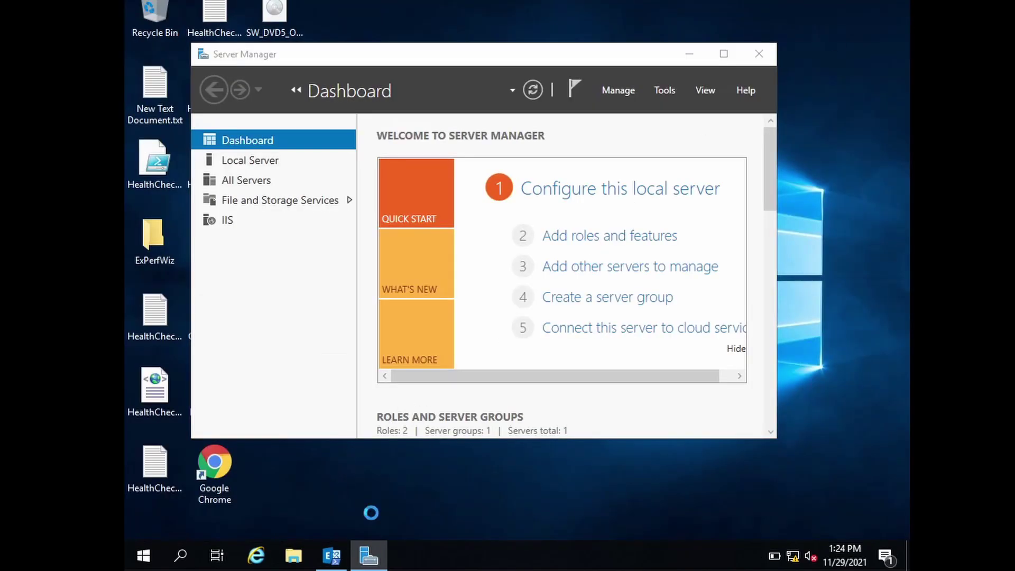
pyautogui.press('super+r')
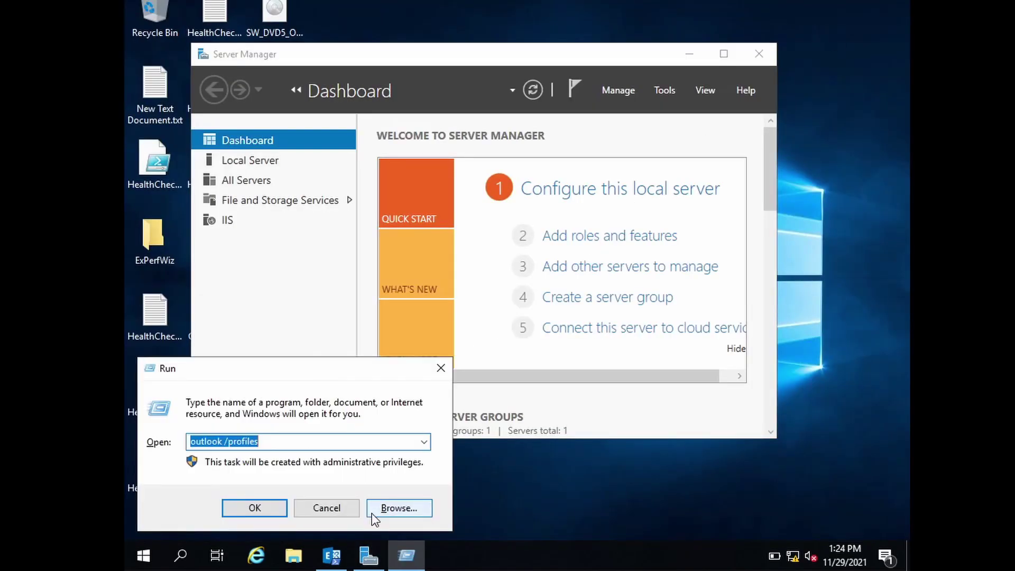
pyautogui.click(312, 441)
pyautogui.press('BackSpace')
pyautogui.press('BackSpace')
pyautogui.press('BackSpace')
pyautogui.press('BackSpace')
pyautogui.press('BackSpace')
pyautogui.press('BackSpace')
pyautogui.press('BackSpace')
pyautogui.press('BackSpace')
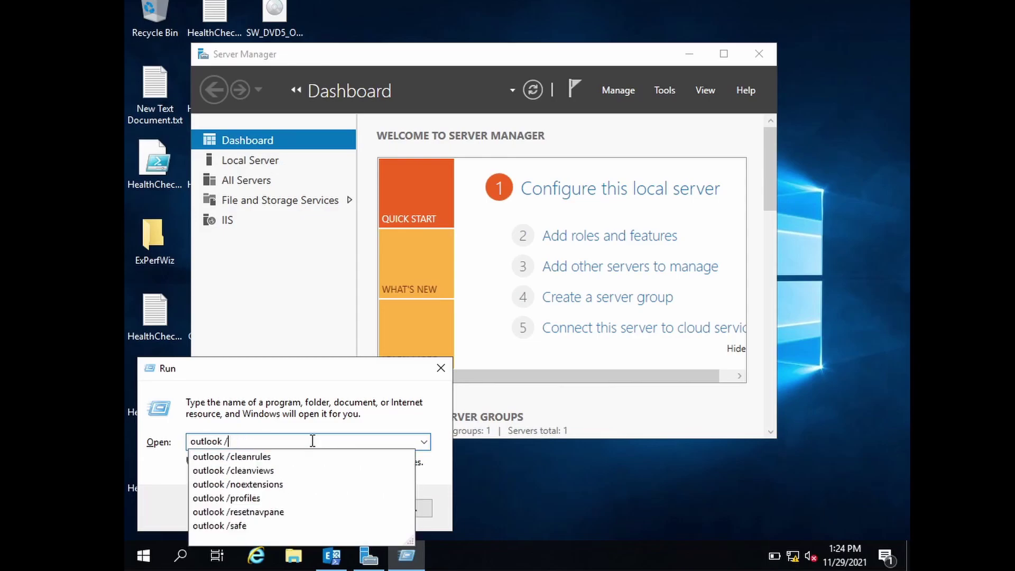
pyautogui.write('cleanviews')
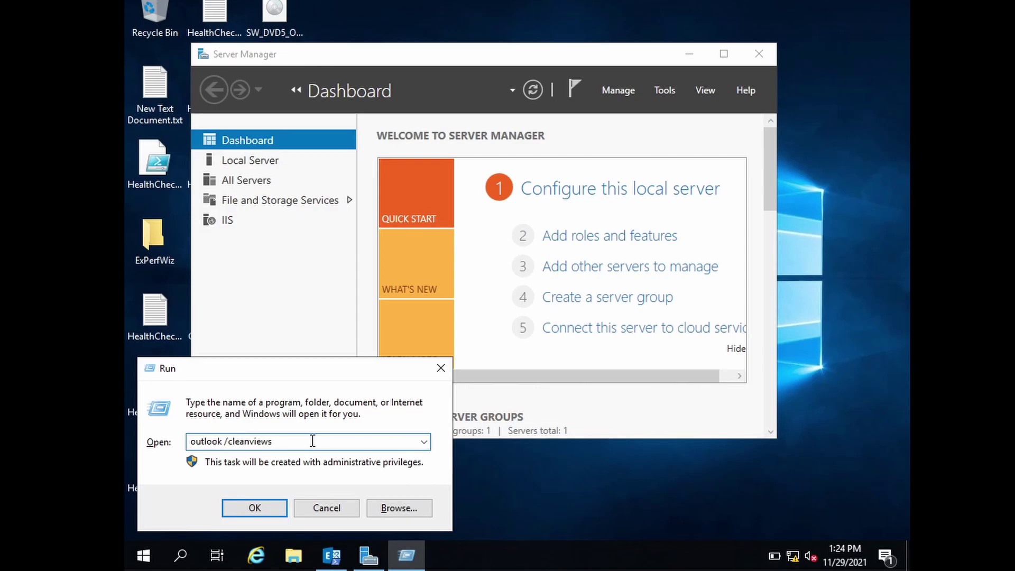
pyautogui.press('Return')
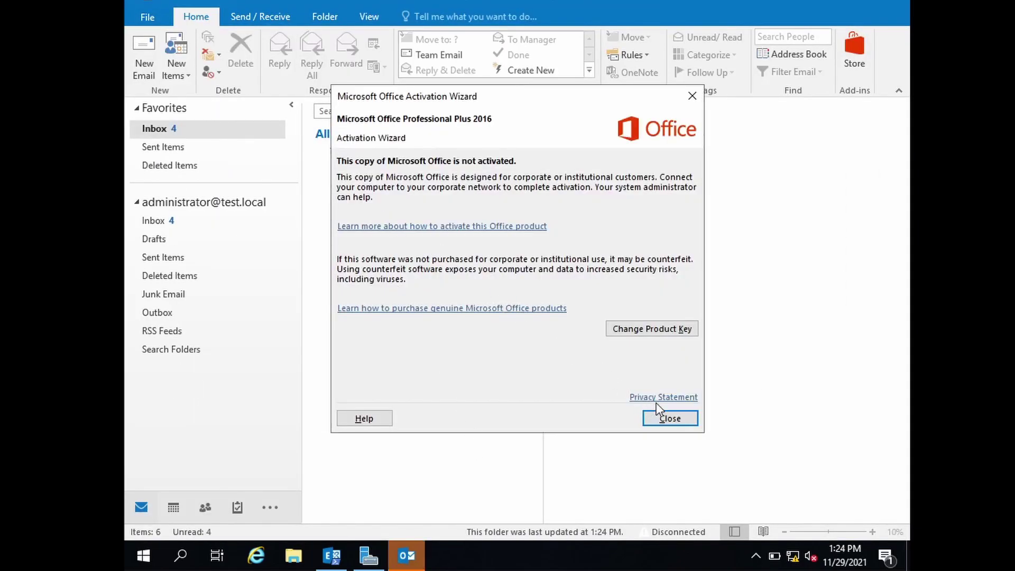
pyautogui.click(676, 420)
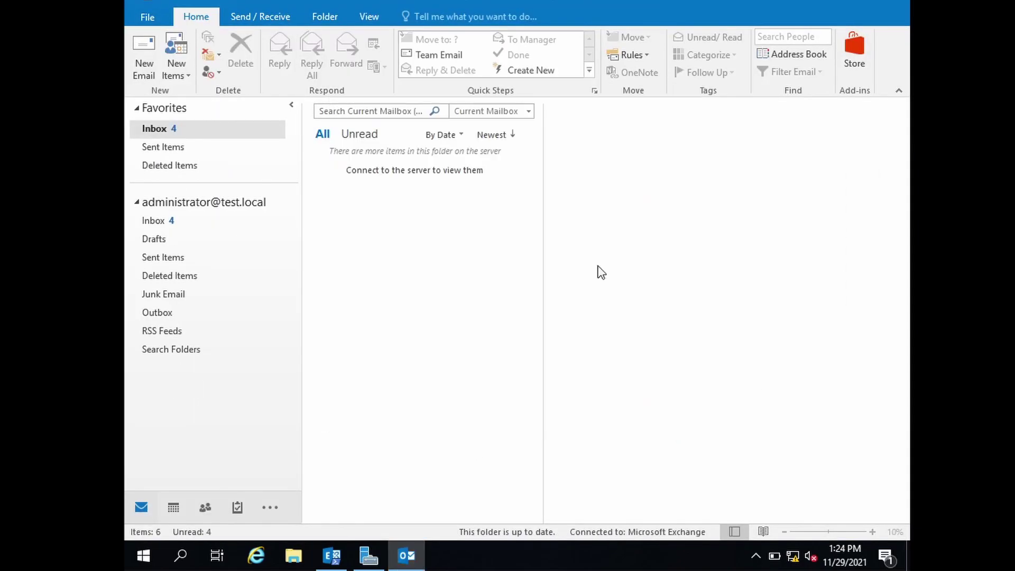
# Switch the mail list to the Single view under Change View, then quit Outlook
pyautogui.click(372, 13)
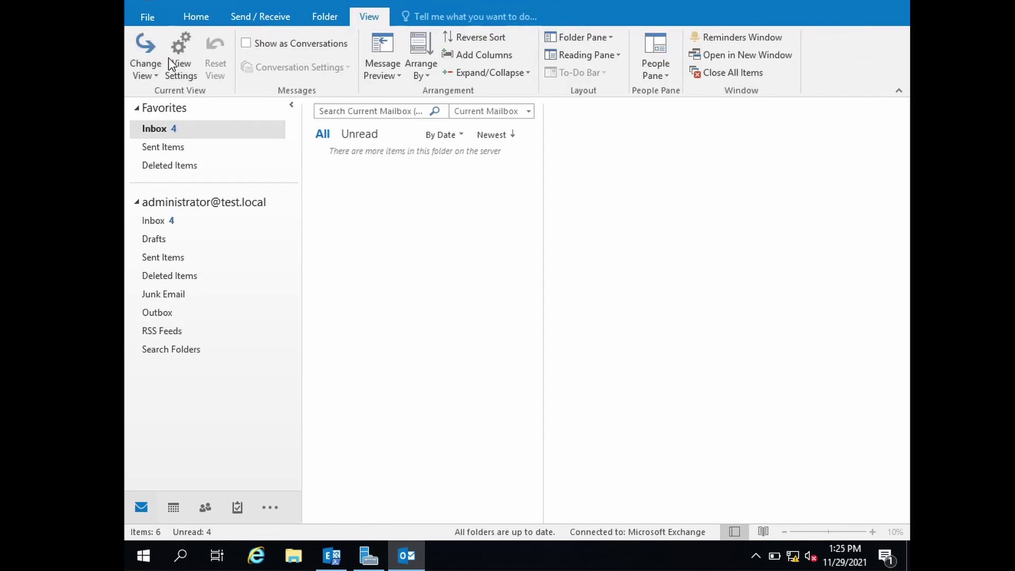
pyautogui.click(145, 62)
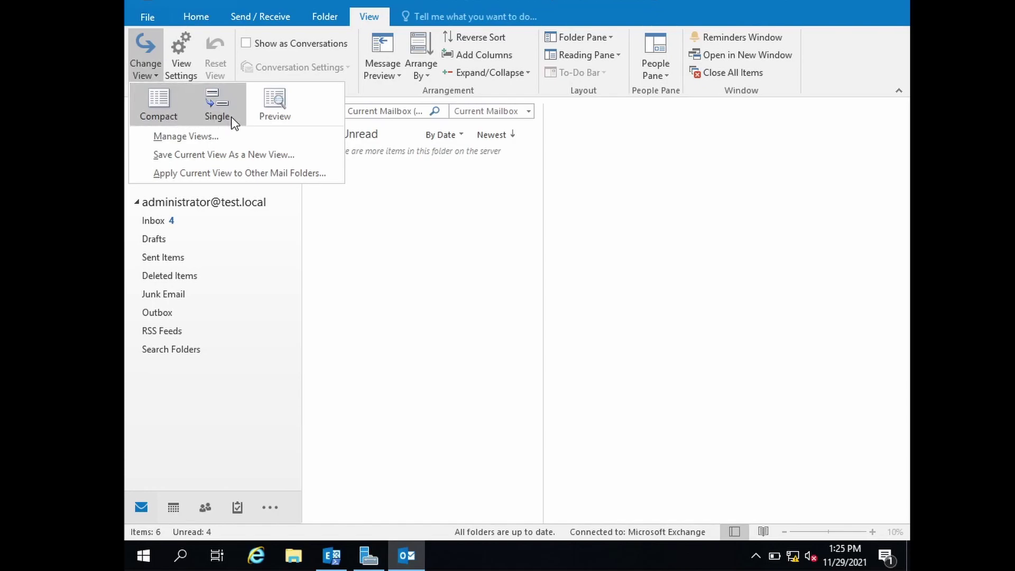
pyautogui.click(275, 114)
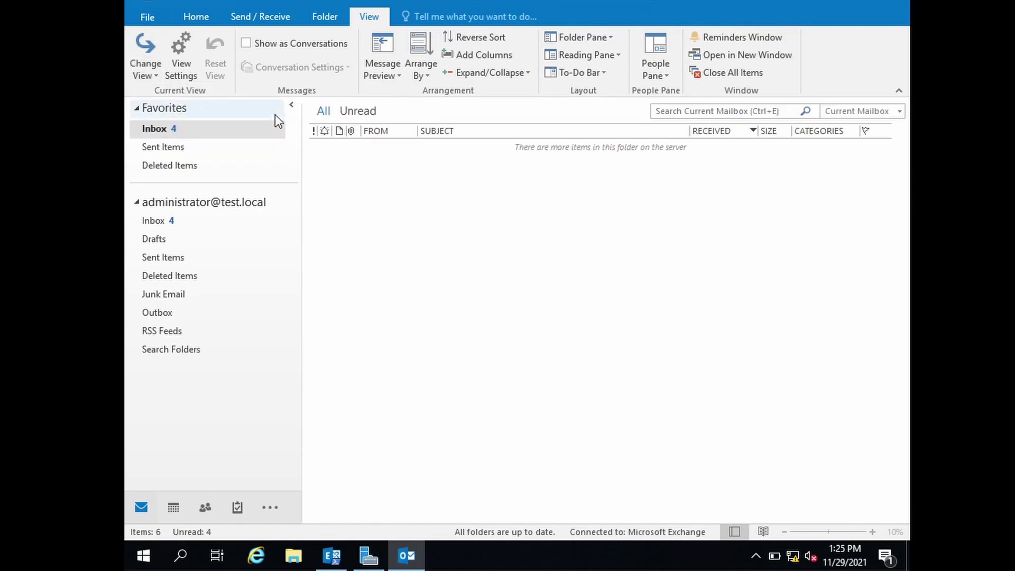
pyautogui.click(157, 66)
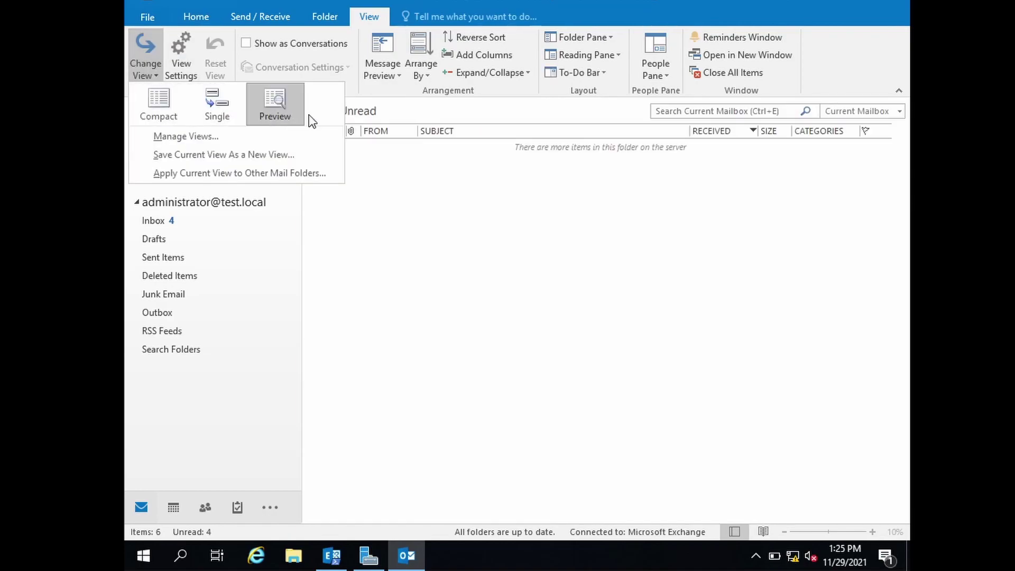
pyautogui.click(902, 6)
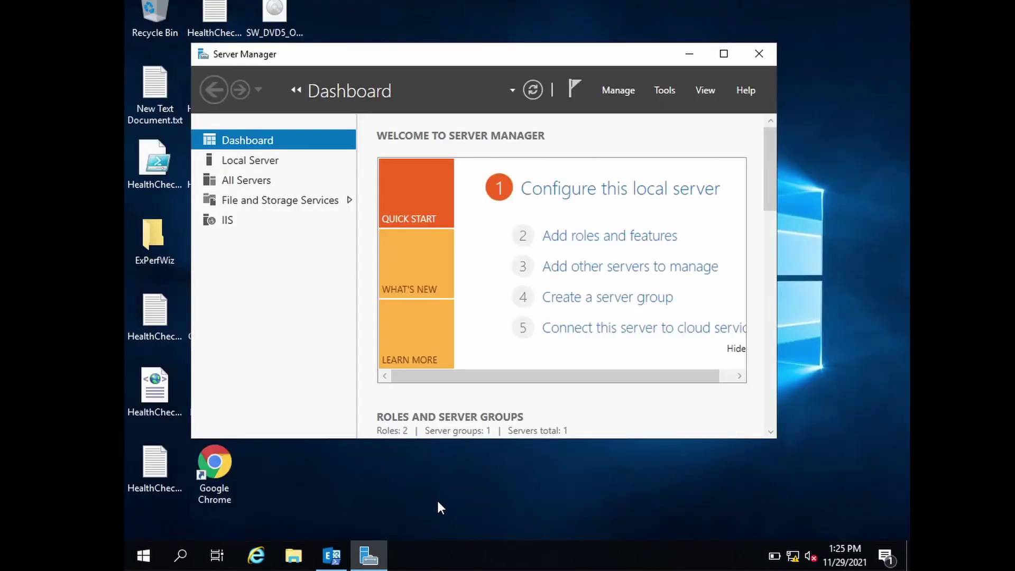
# Relaunch Outlook with 'outlook /cleanviews' from Run and dismiss the Office activation notice
pyautogui.press('super+r')
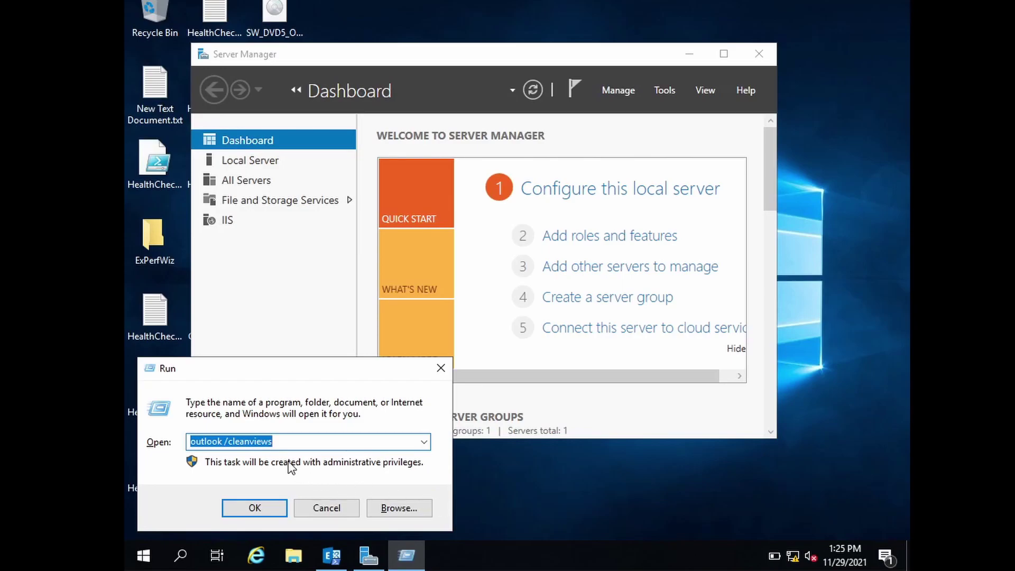
pyautogui.click(278, 446)
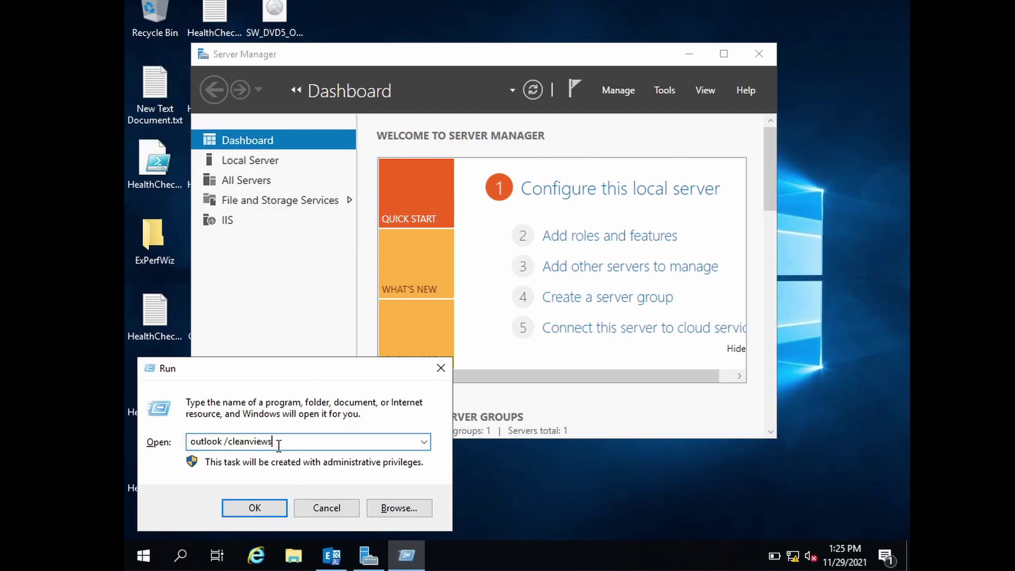
pyautogui.press('Return')
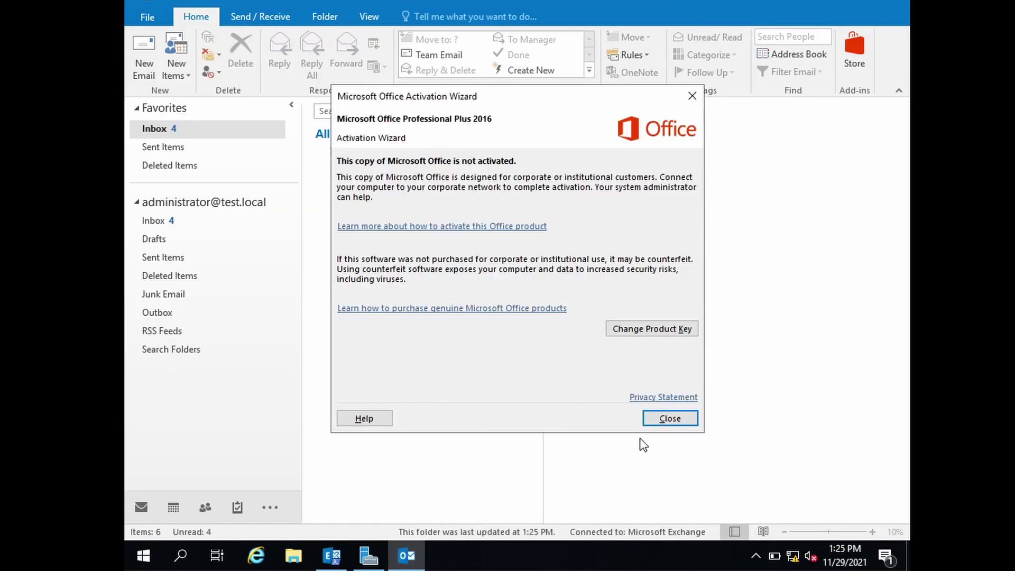
pyautogui.click(655, 418)
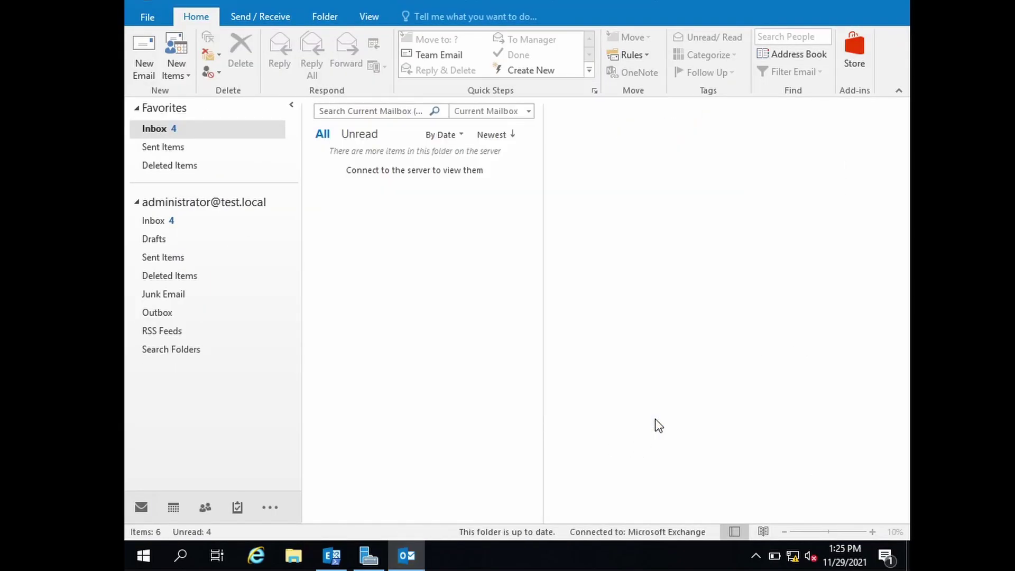
# Confirm Compact is the current mail view under Change View, then quit Outlook
pyautogui.click(363, 24)
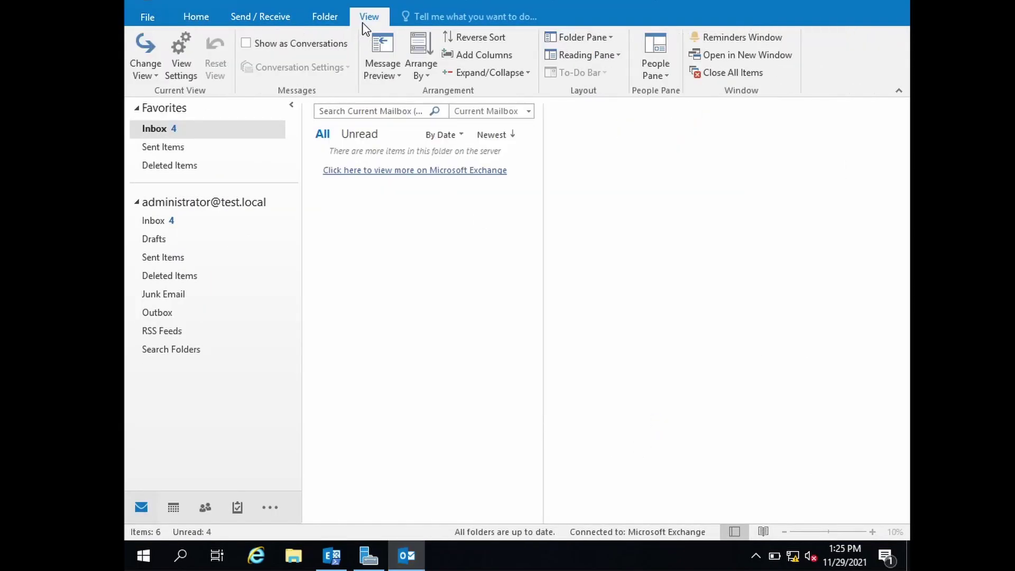
pyautogui.click(144, 63)
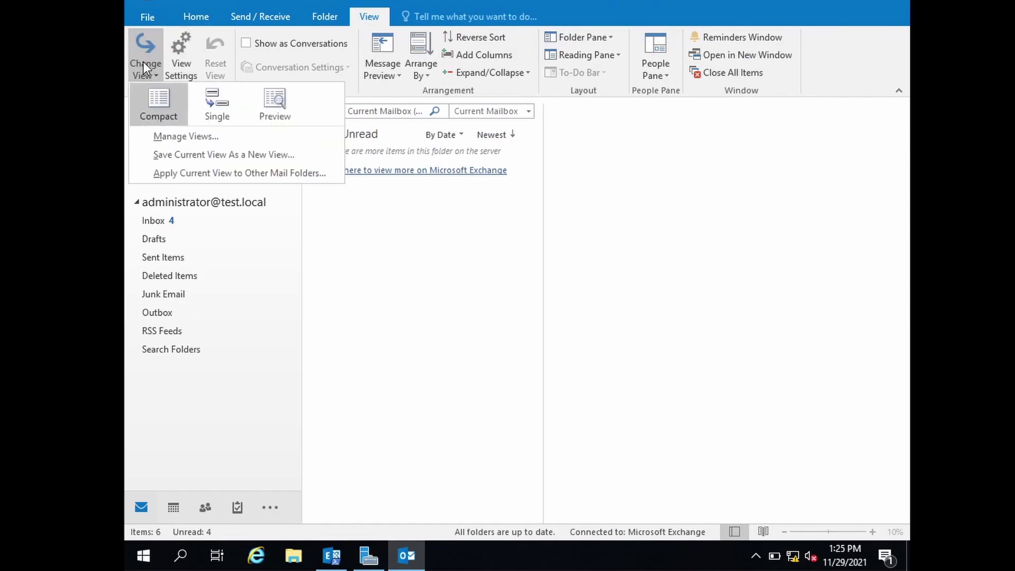
pyautogui.click(898, 4)
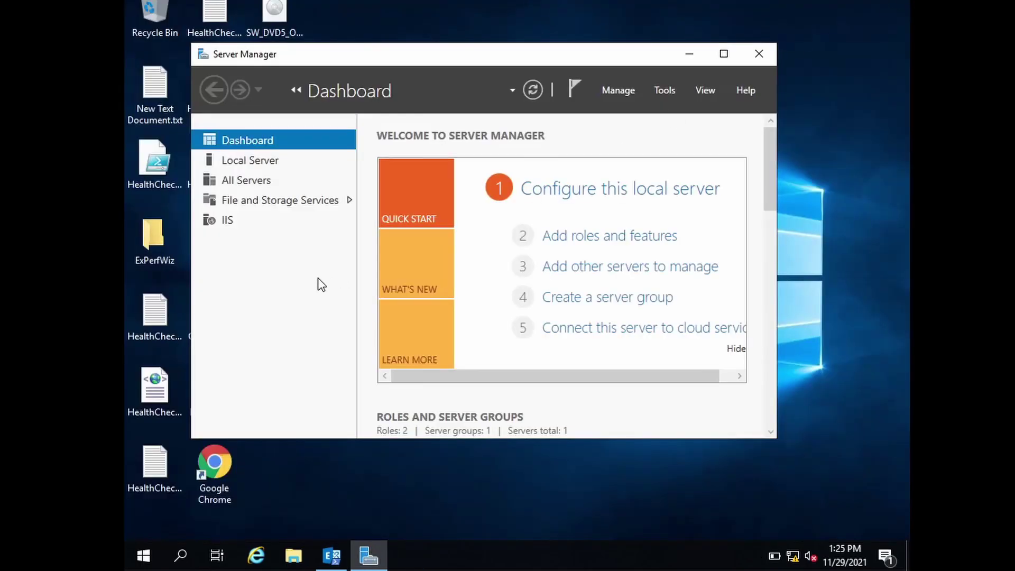